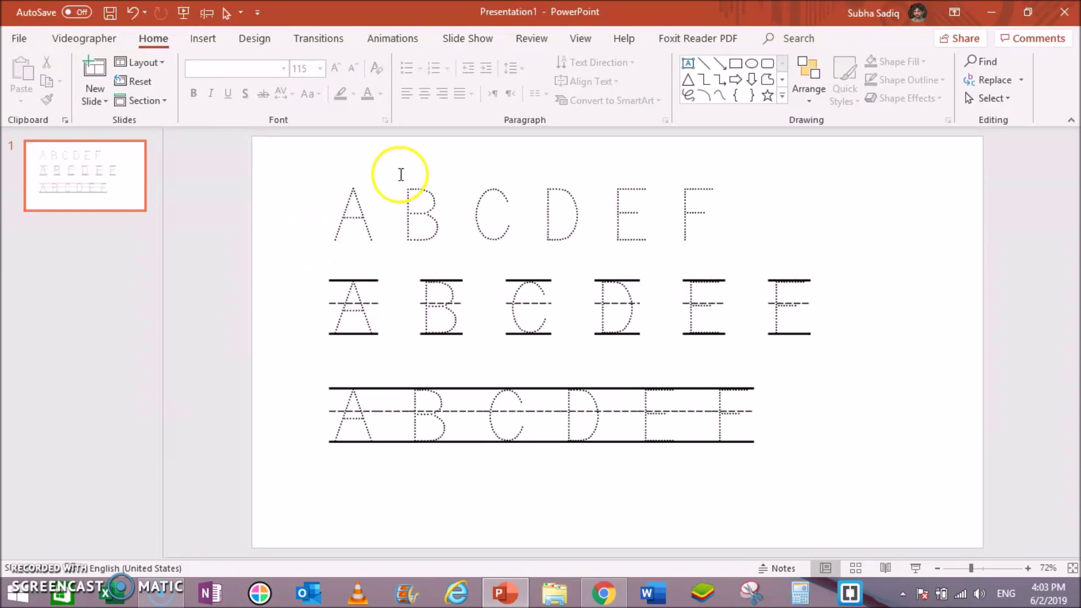
Select the top row of dotted A–F letters to check its font, then deselect it.
click(399, 200)
double_click(399, 201)
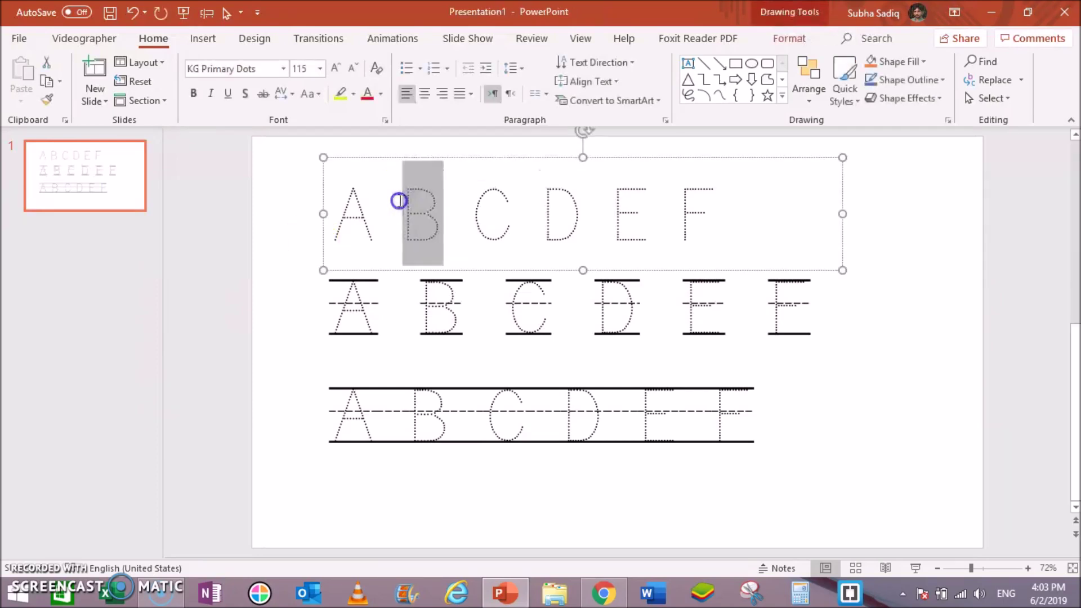
triple_click(399, 201)
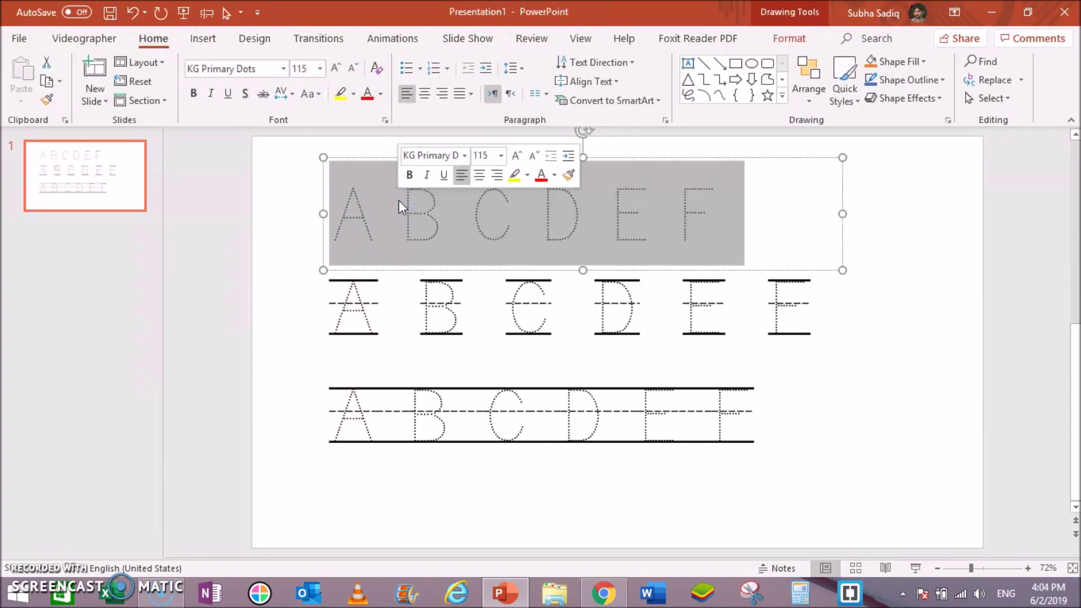
click(299, 242)
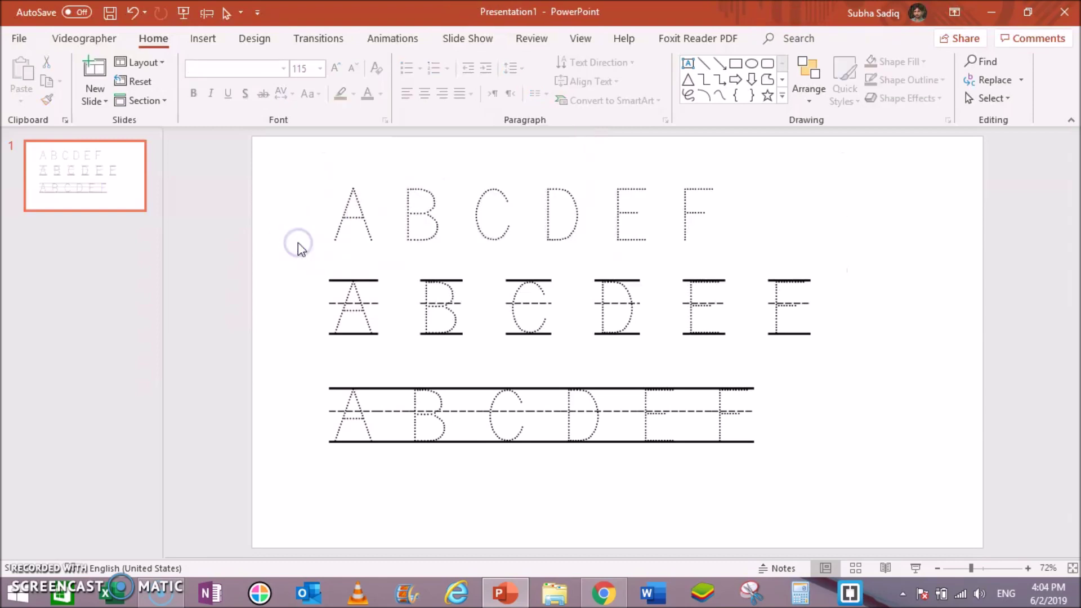
triple_click(370, 219)
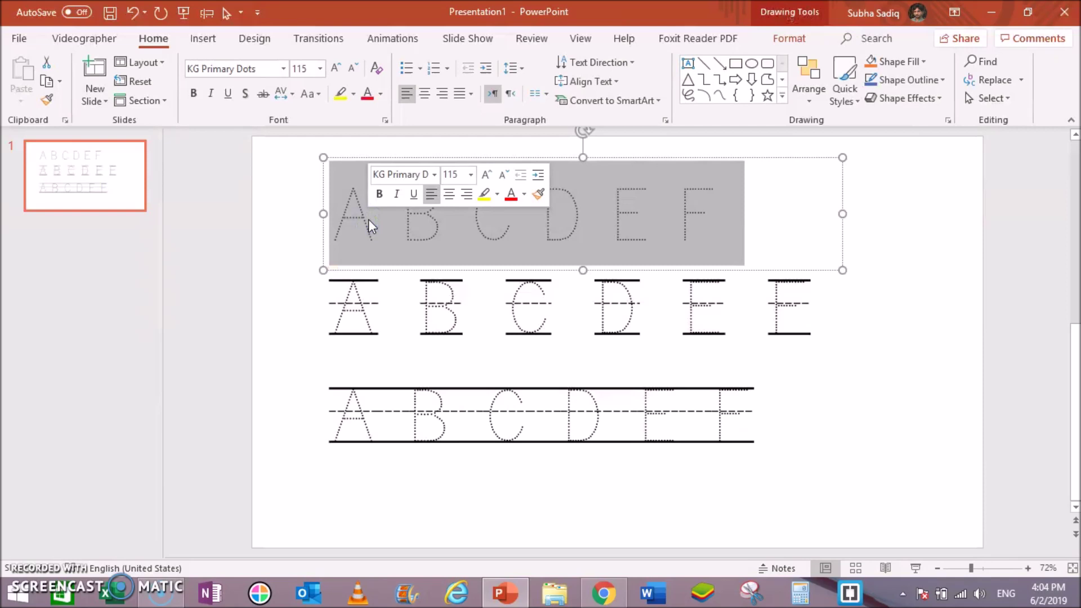
click(389, 245)
Check the fonts of the lined second row and two-line bottom row, then open File Info.
click(299, 259)
click(362, 314)
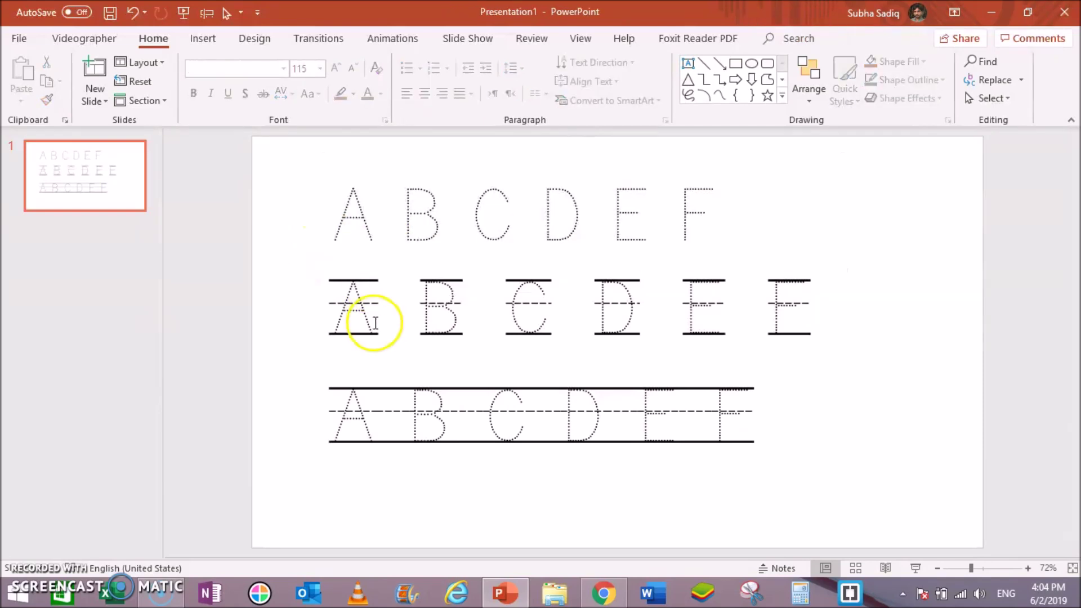
triple_click(375, 326)
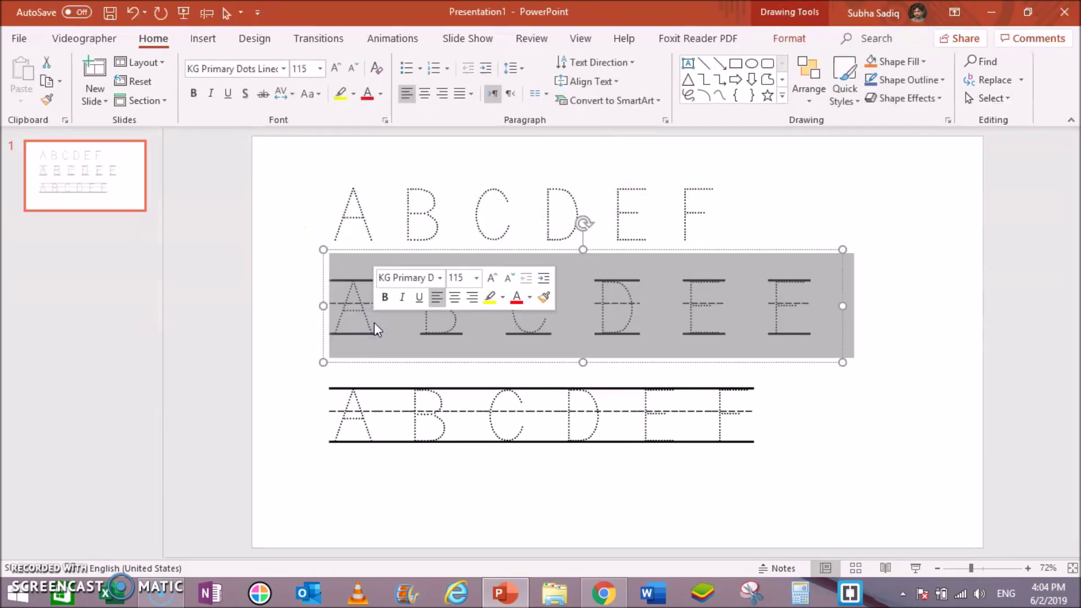
click(401, 415)
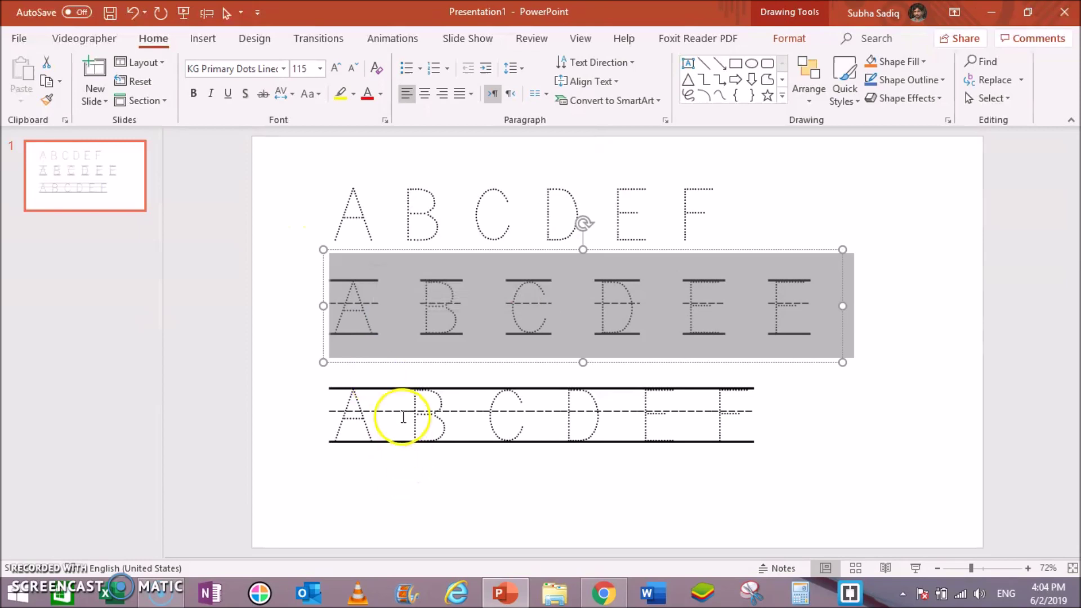
triple_click(402, 417)
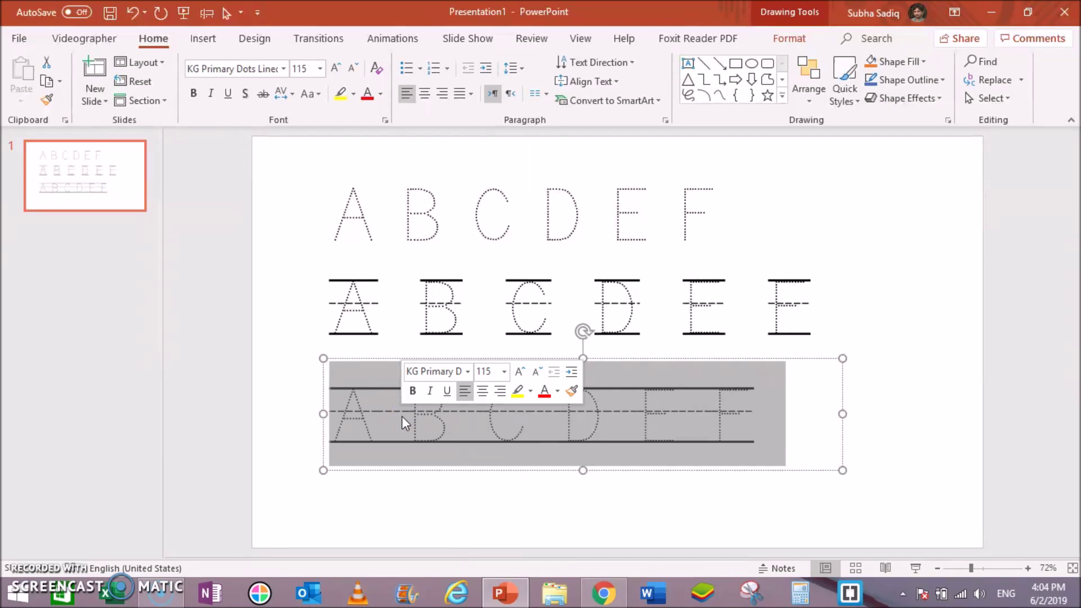
click(299, 328)
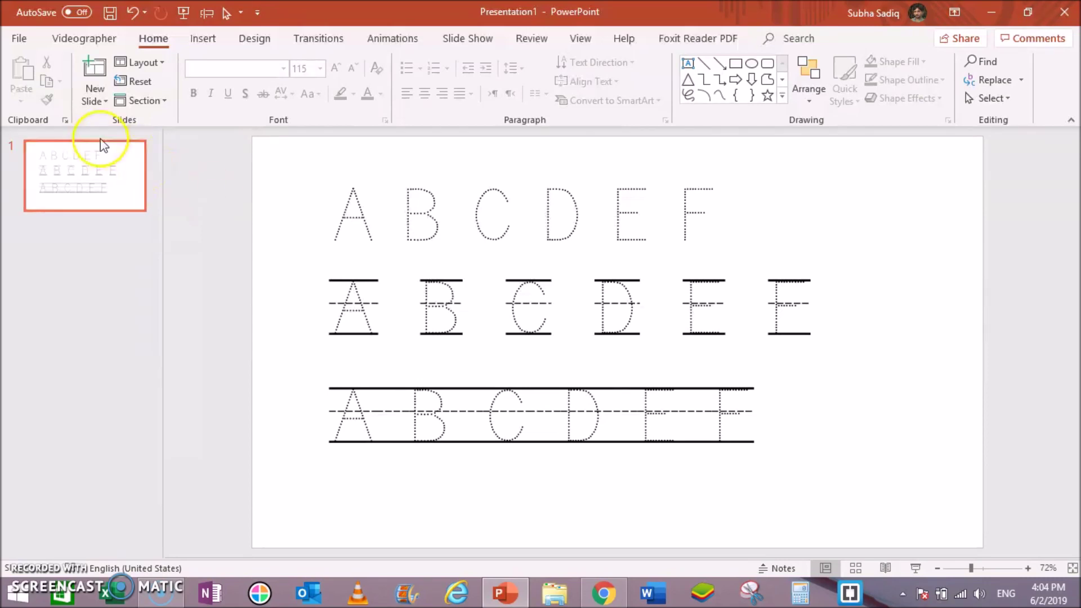
click(20, 40)
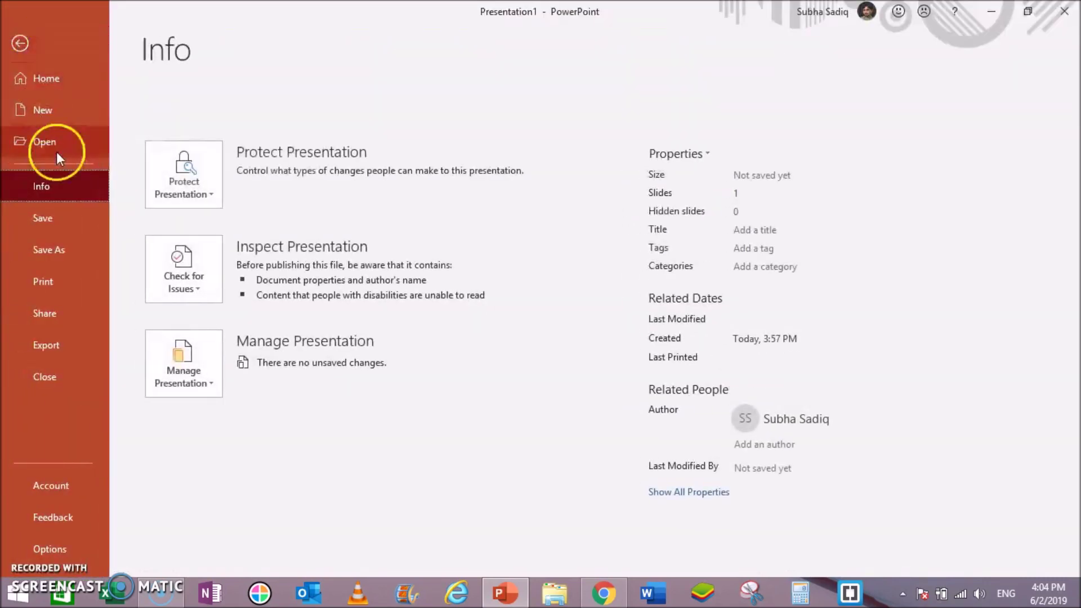
Create a new blank presentation from File > New.
click(21, 45)
click(22, 42)
click(58, 110)
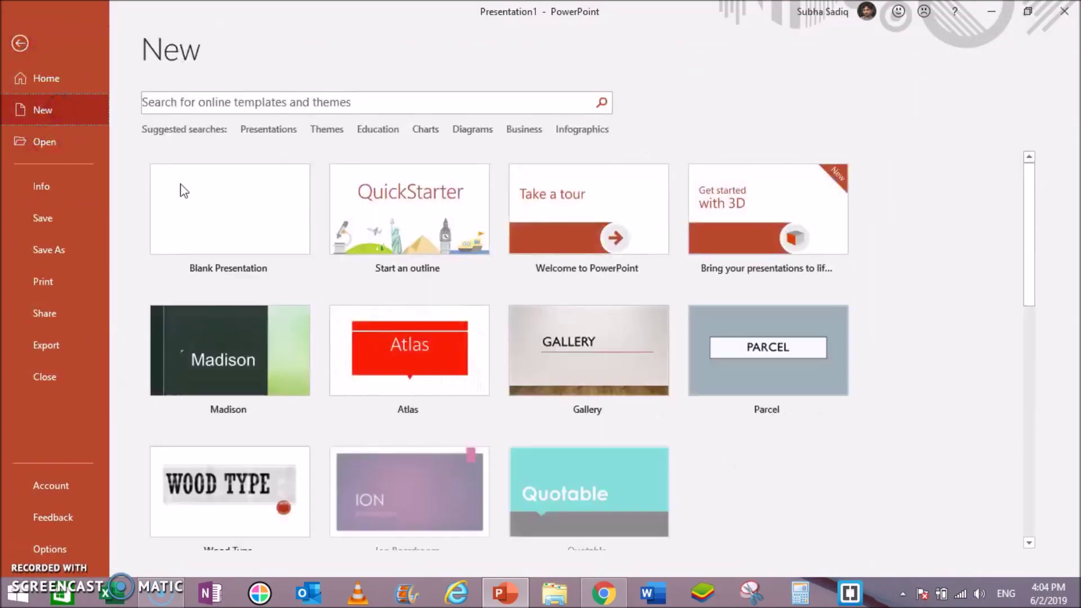
click(228, 213)
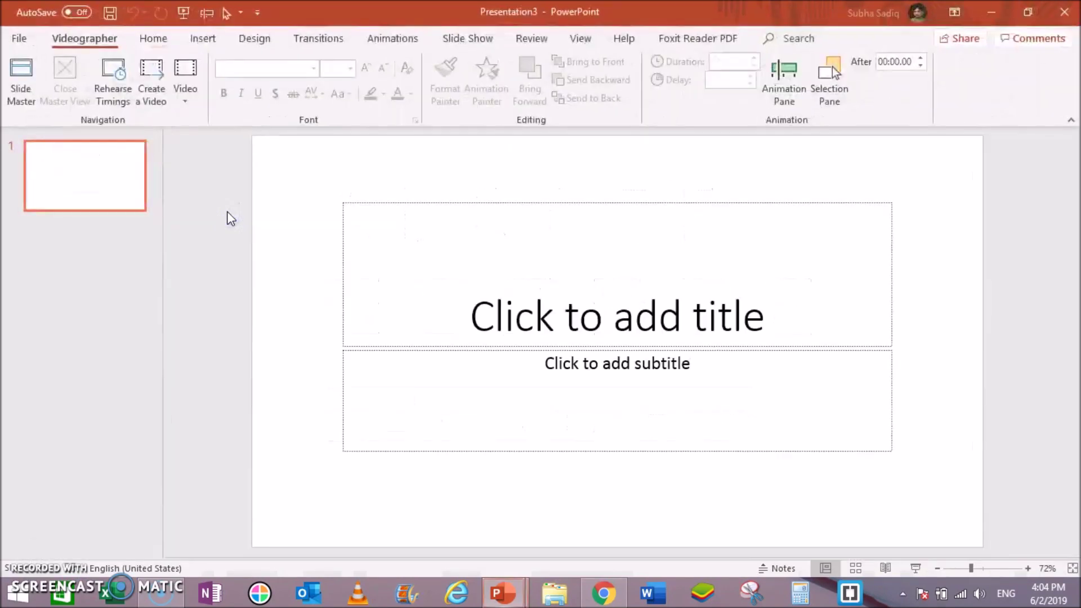
Delete the title and subtitle placeholders so the slide is empty.
click(307, 242)
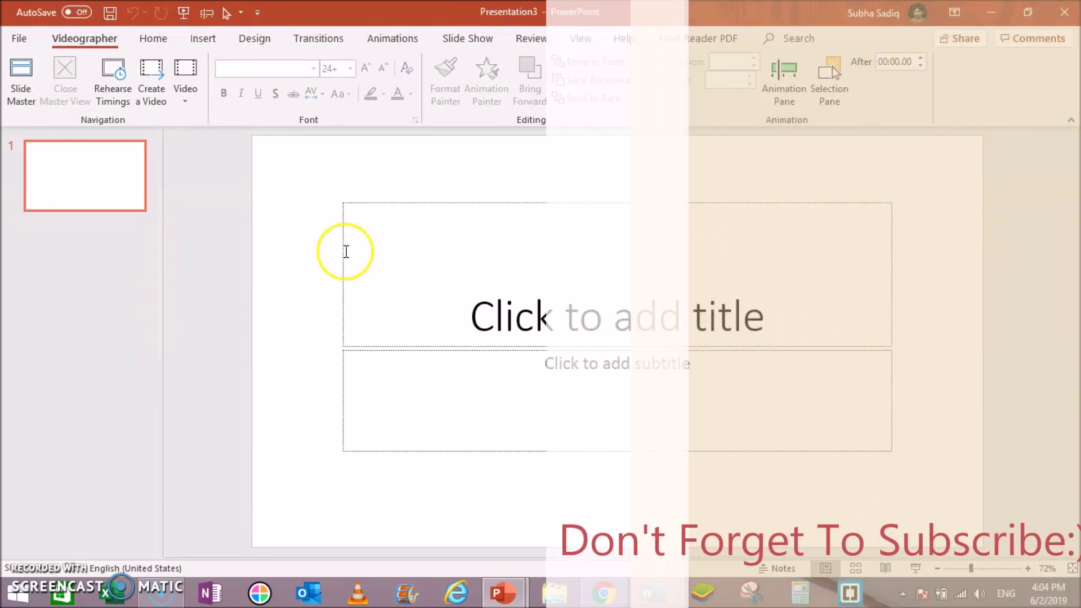
click(338, 252)
key(Delete)
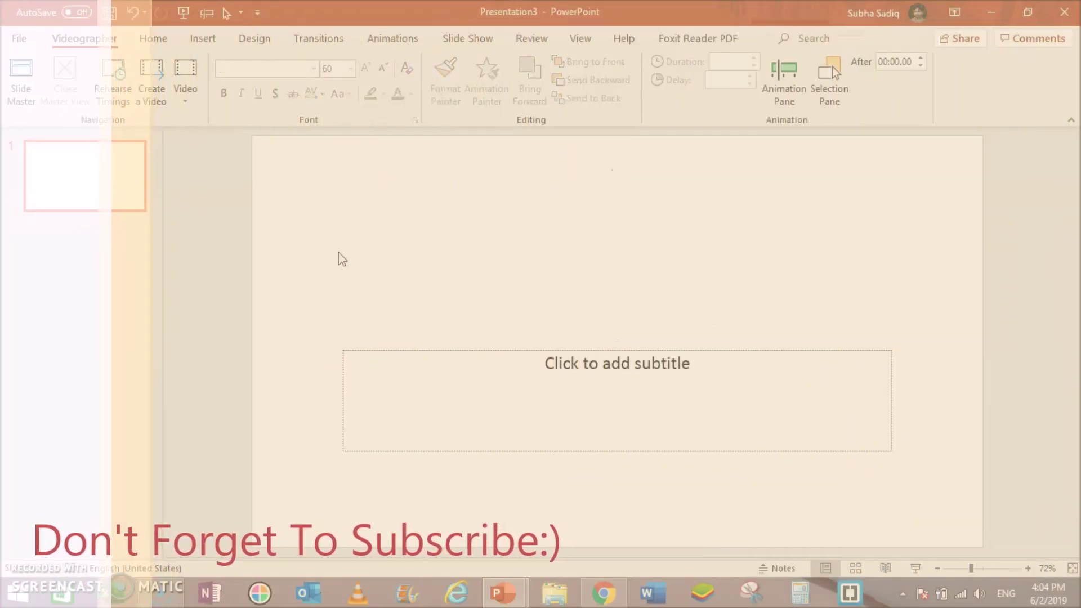
click(357, 351)
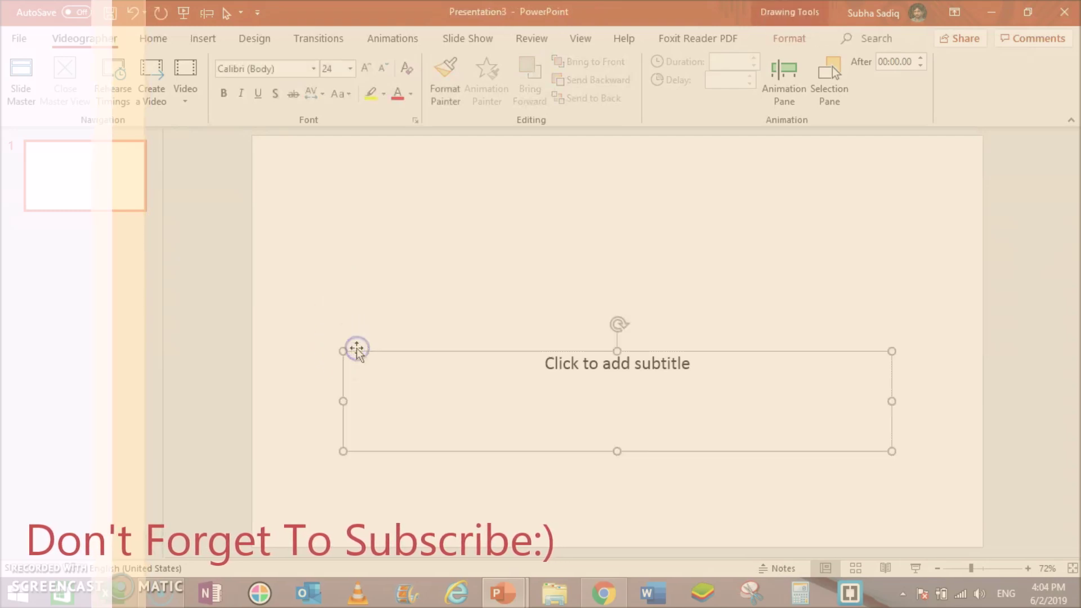
key(Delete)
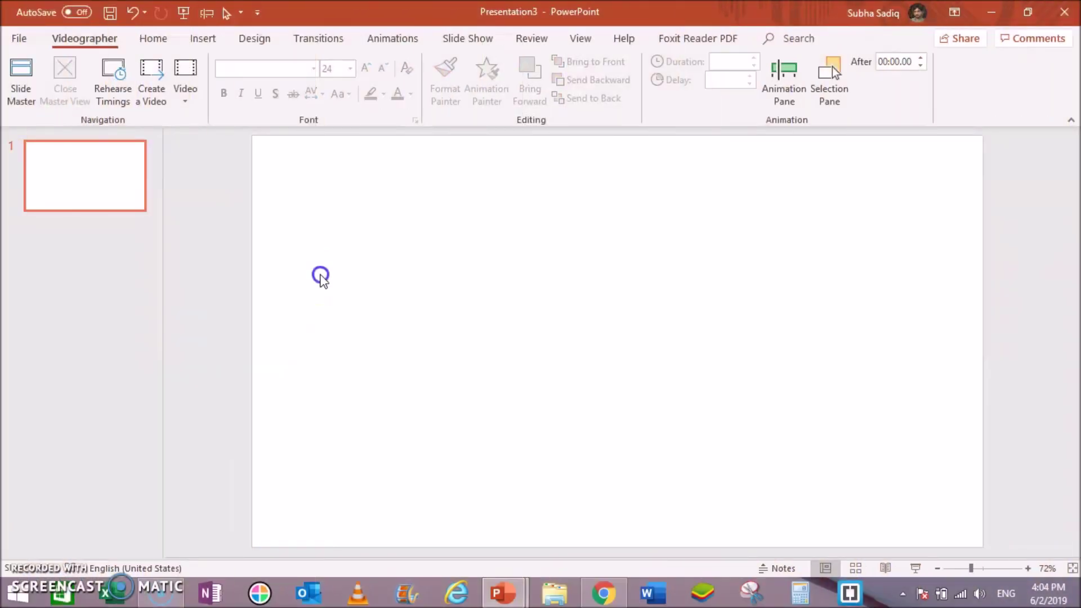
click(205, 41)
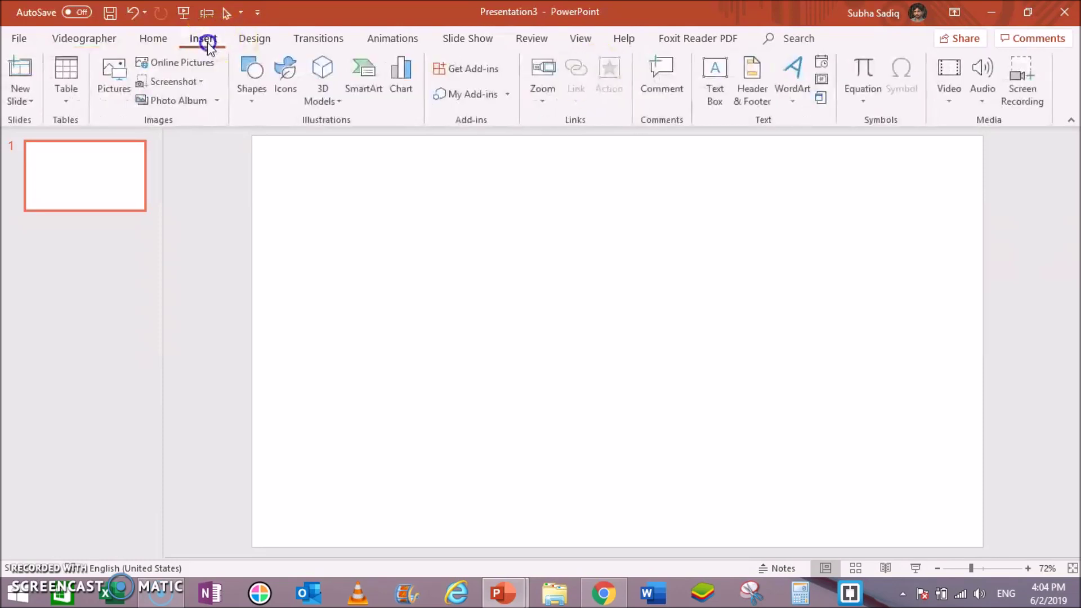
Draw a text box across the upper slide and set its font size to 60.
click(721, 90)
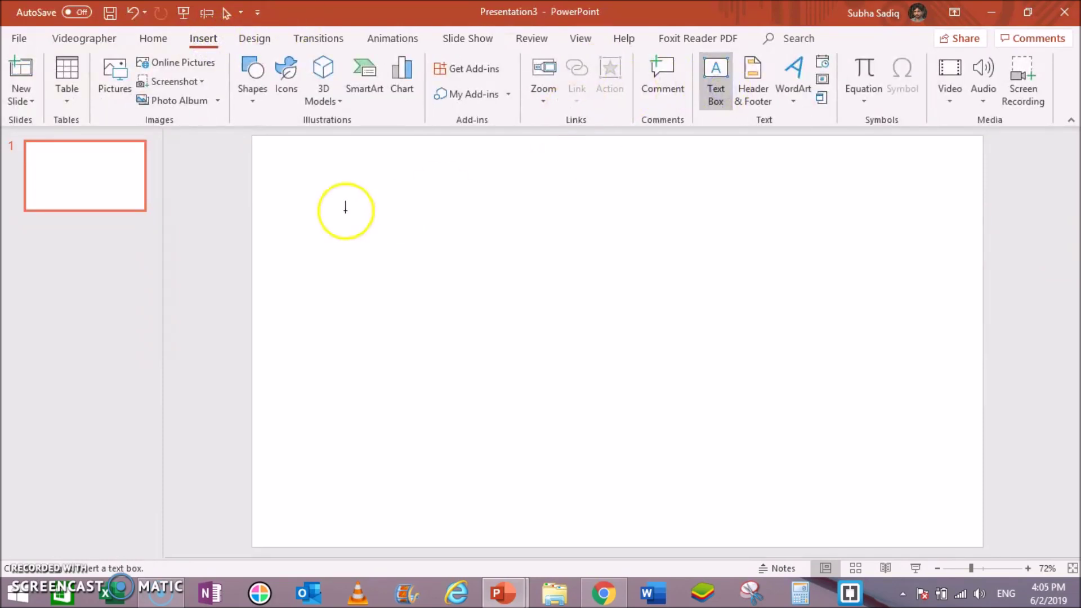
mouse_move(323, 204)
mouse_down()
mouse_move(452, 308)
mouse_move(775, 326)
mouse_move(886, 353)
mouse_up()
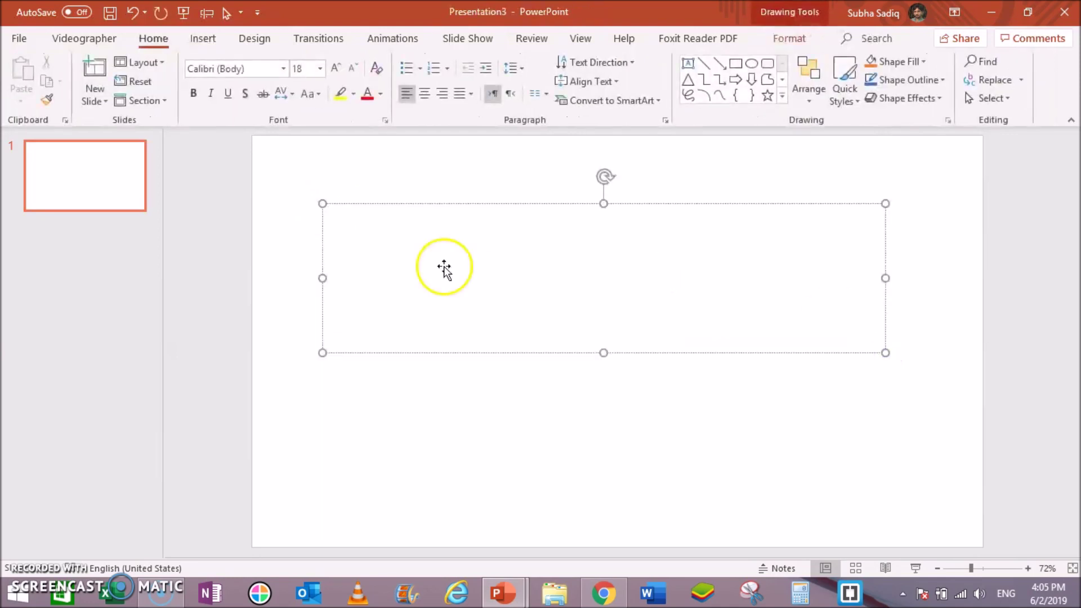
click(335, 68)
click(335, 68)
click(336, 68)
click(335, 68)
click(335, 68)
click(336, 69)
click(336, 68)
click(336, 68)
click(335, 68)
click(336, 68)
click(335, 68)
click(335, 68)
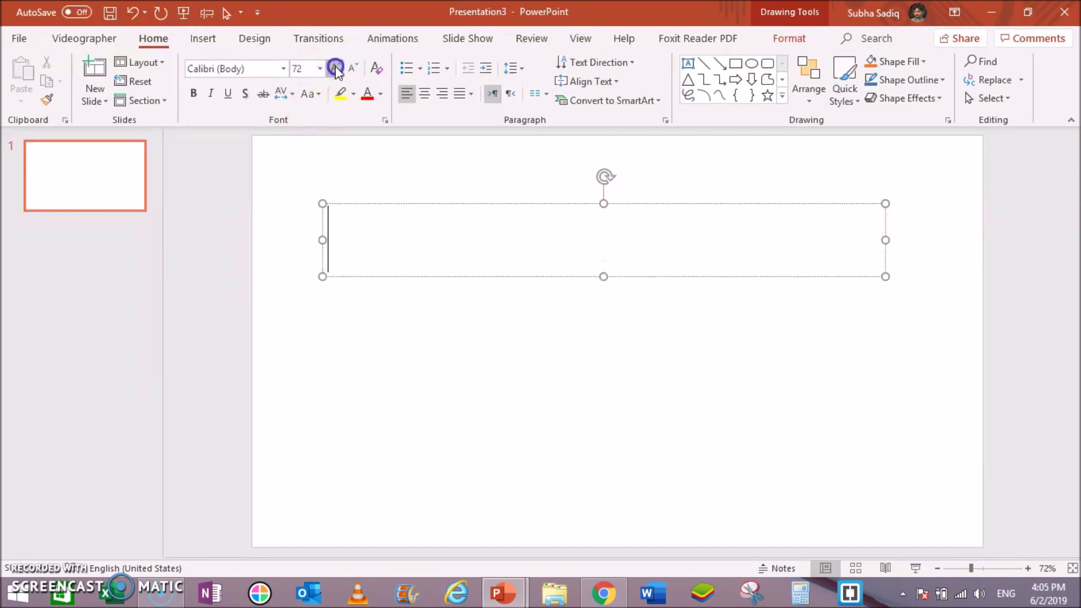
click(352, 68)
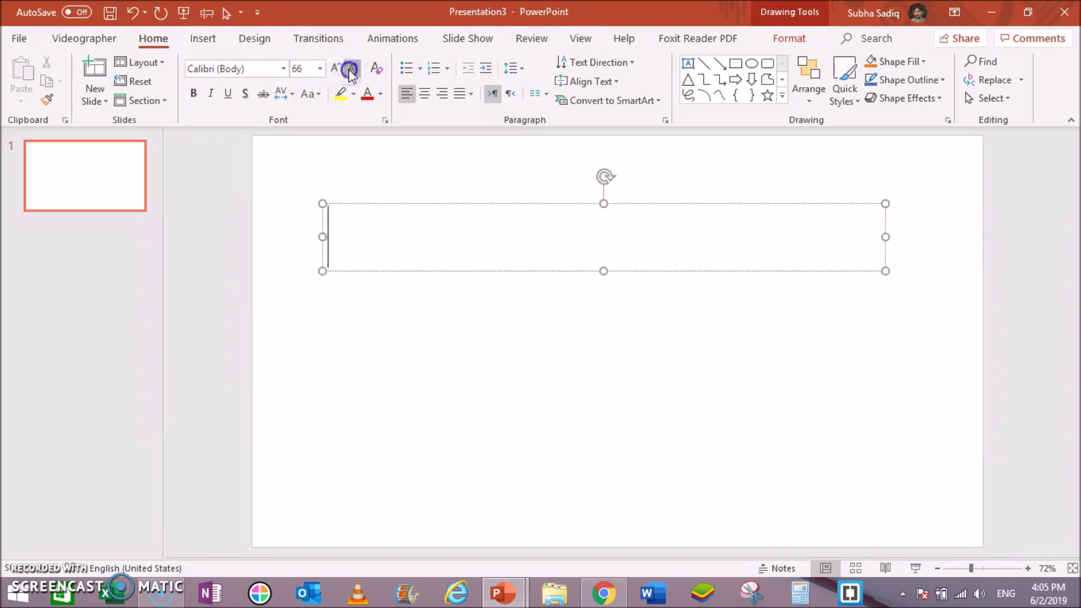
click(352, 68)
click(261, 69)
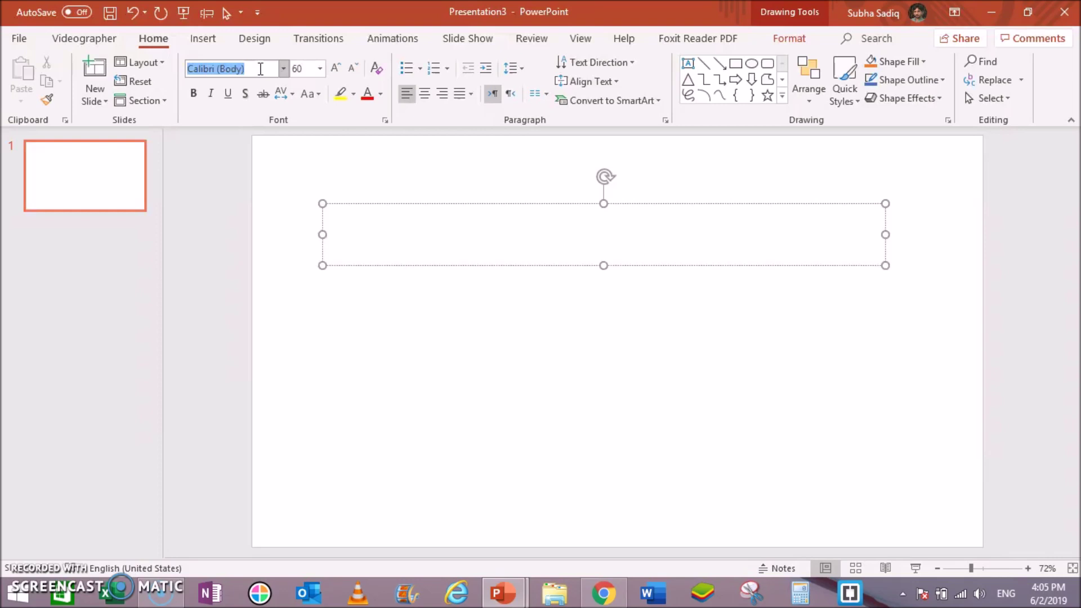
Choose KG Primary Dots from the font list for the empty text box.
click(283, 68)
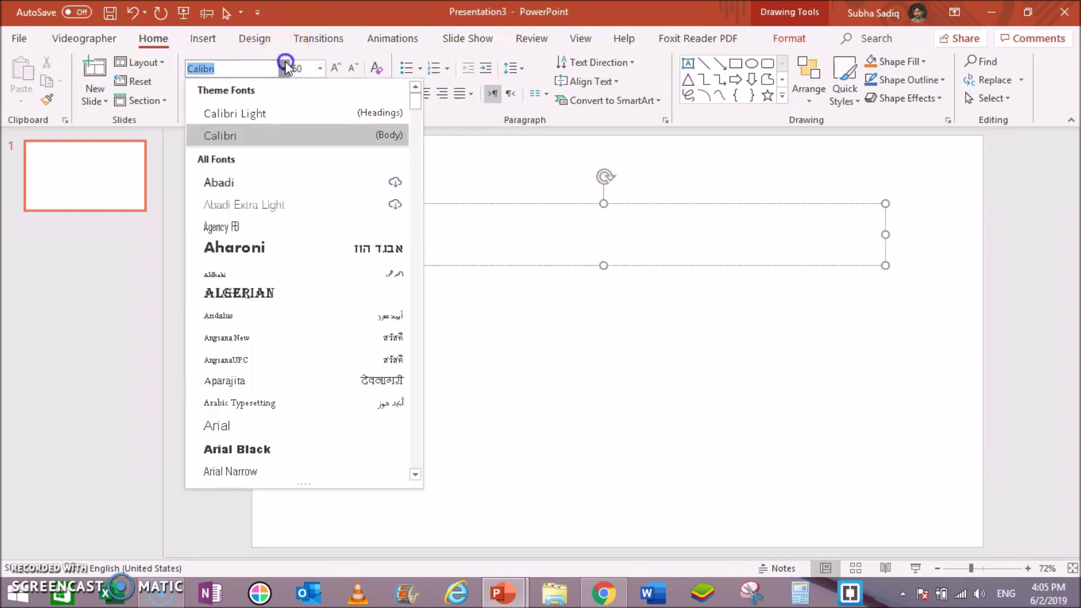
drag(415, 96, 415, 266)
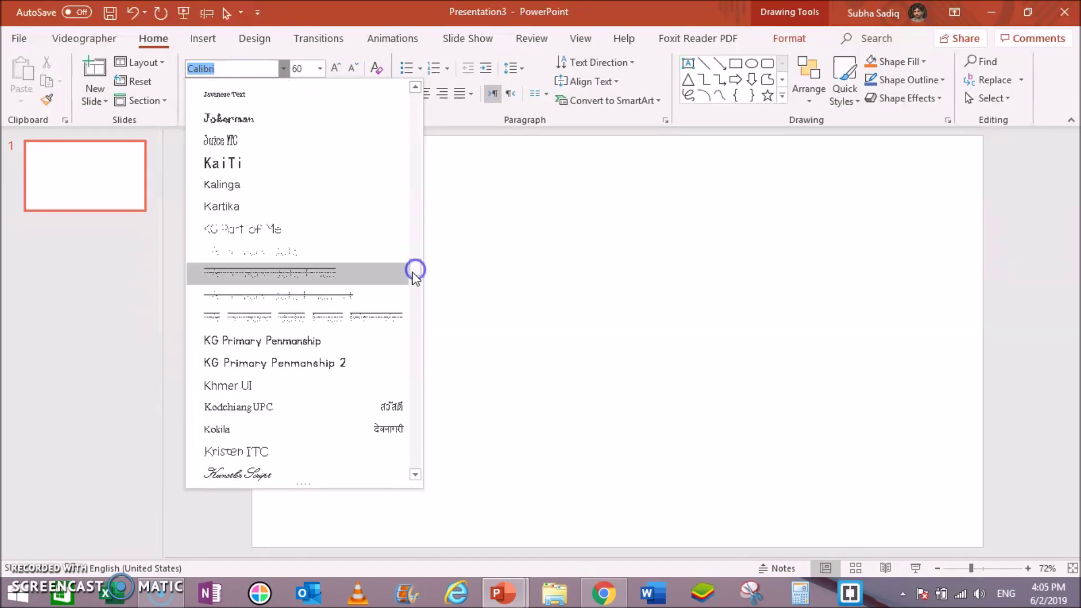
click(294, 257)
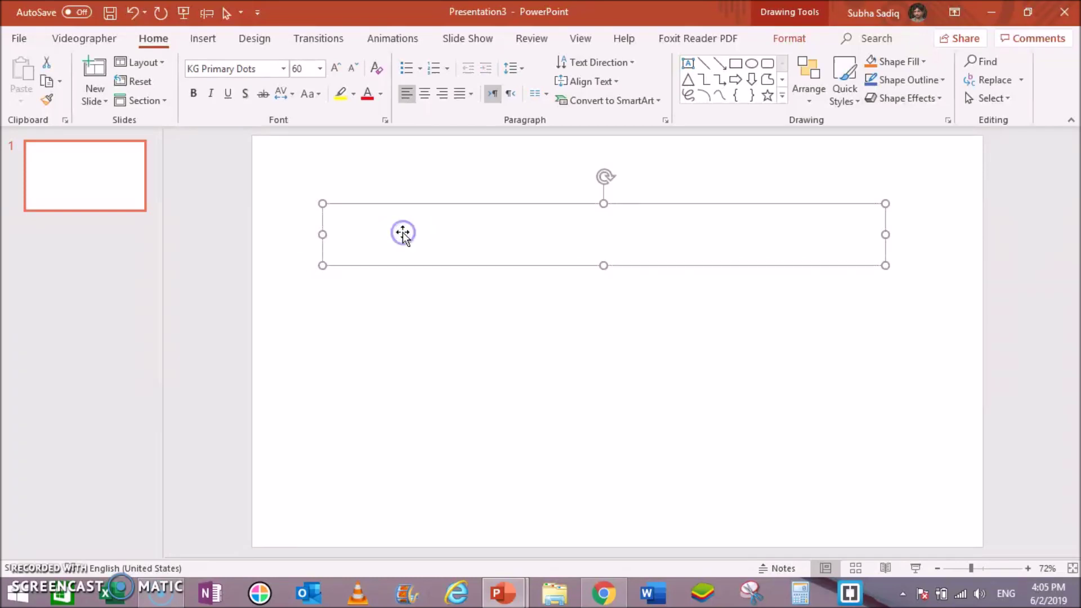
click(357, 241)
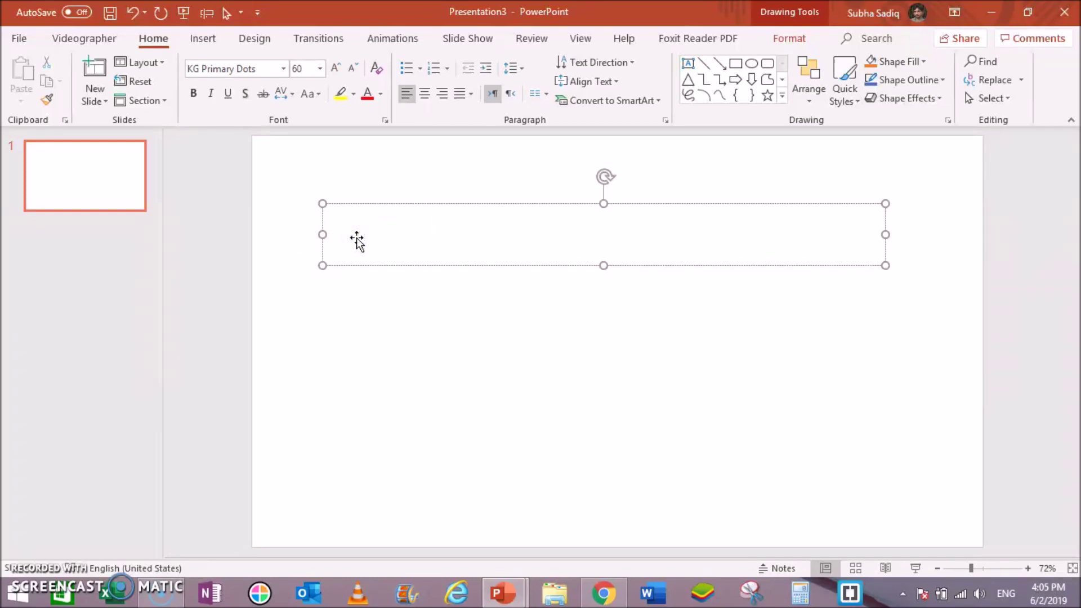
Type the dotted letters 'A B C D E' and enlarge them to size 80.
text(A B C D E F ....)
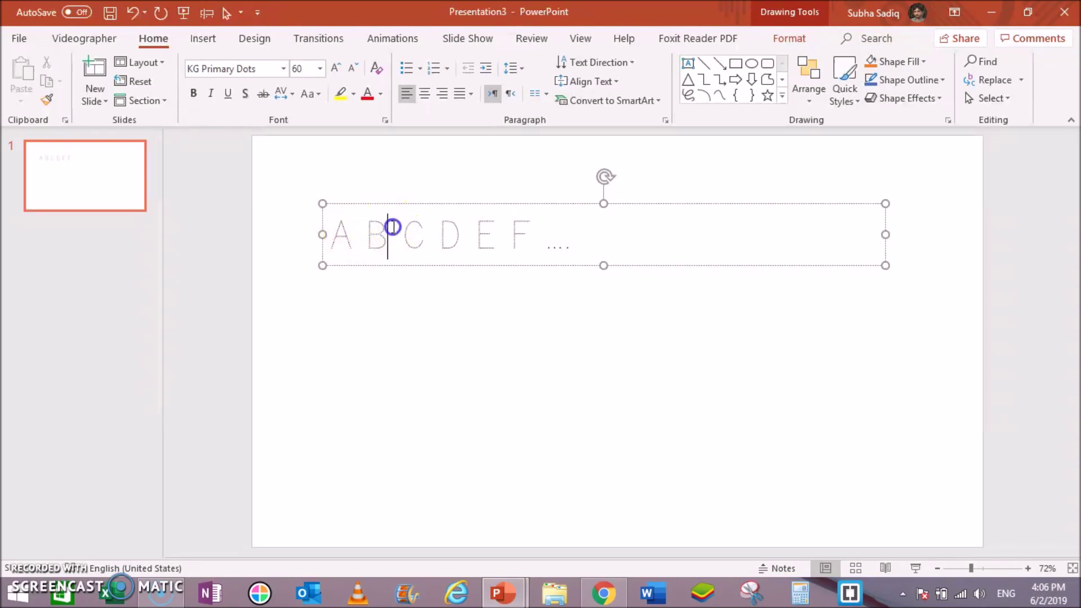
triple_click(393, 229)
click(336, 69)
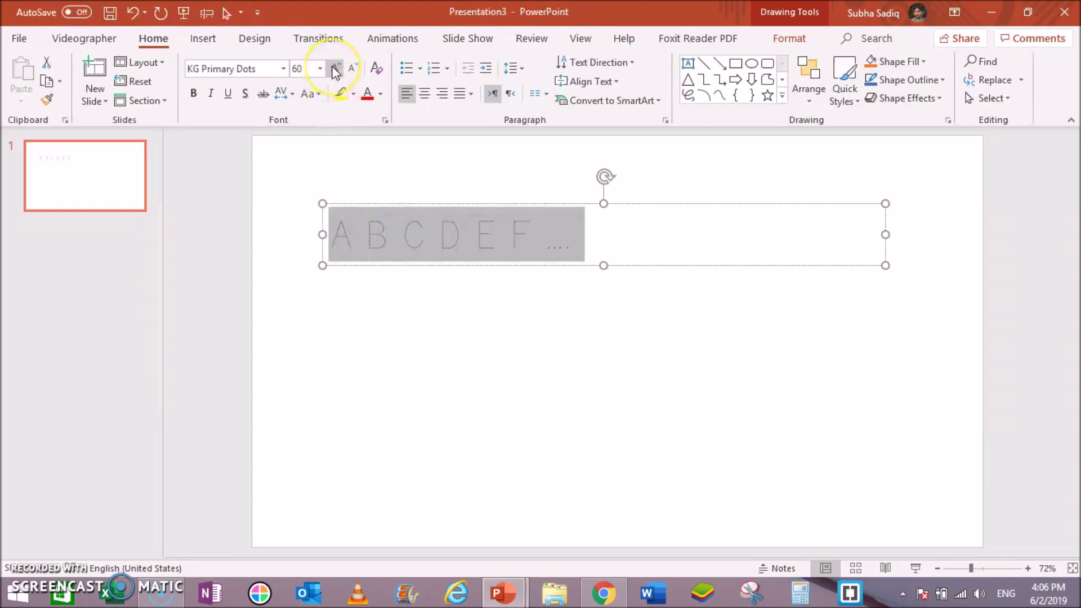
click(335, 70)
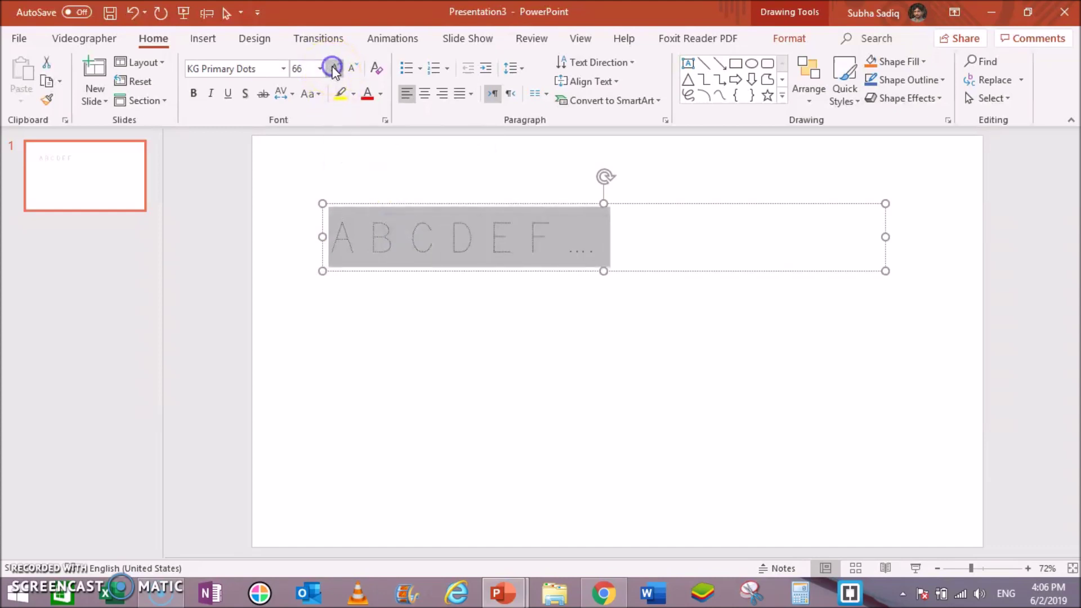
click(335, 70)
click(335, 70)
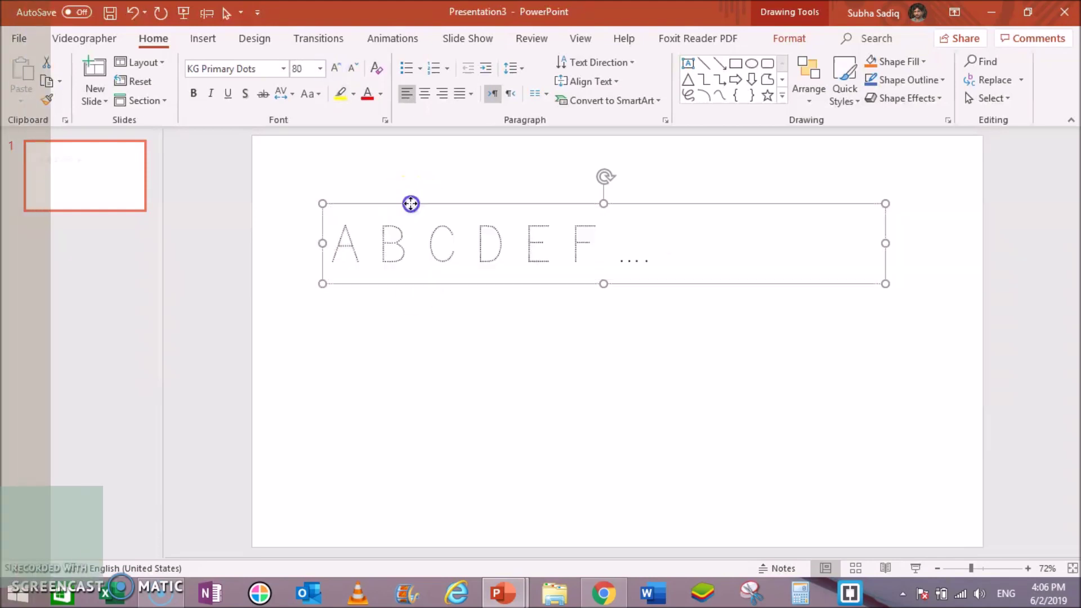
Move the letters' text box higher and enlarge the letters to size 88.
drag(411, 202, 404, 165)
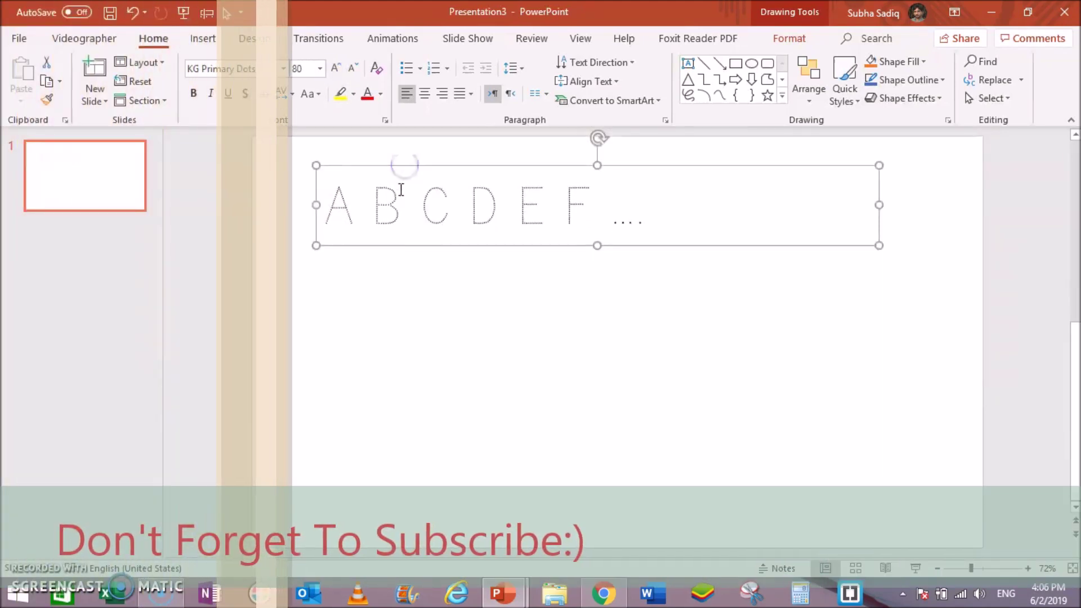
triple_click(398, 193)
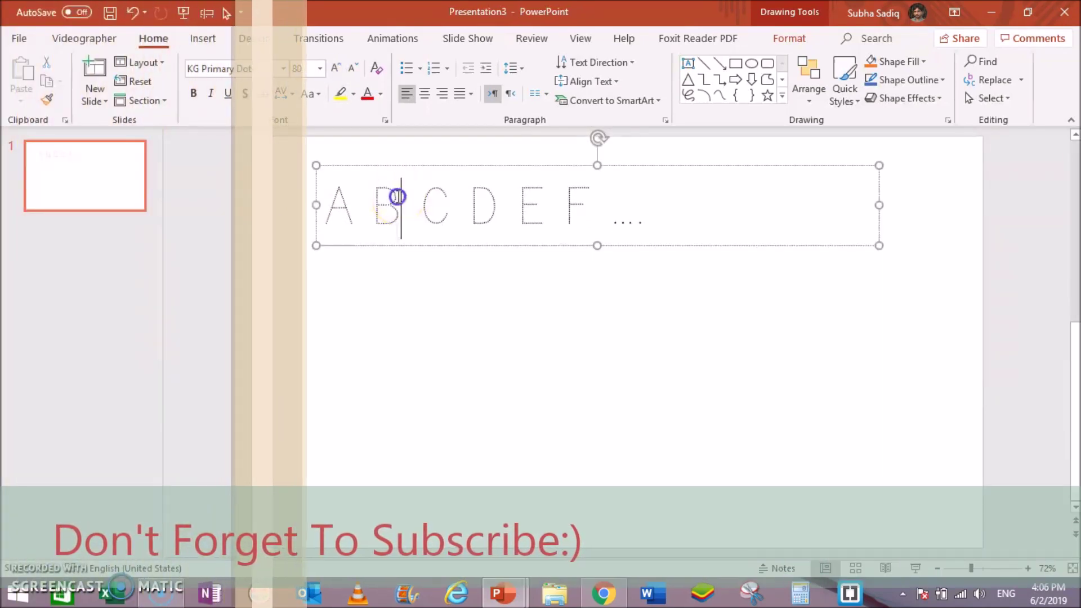
click(336, 67)
click(454, 346)
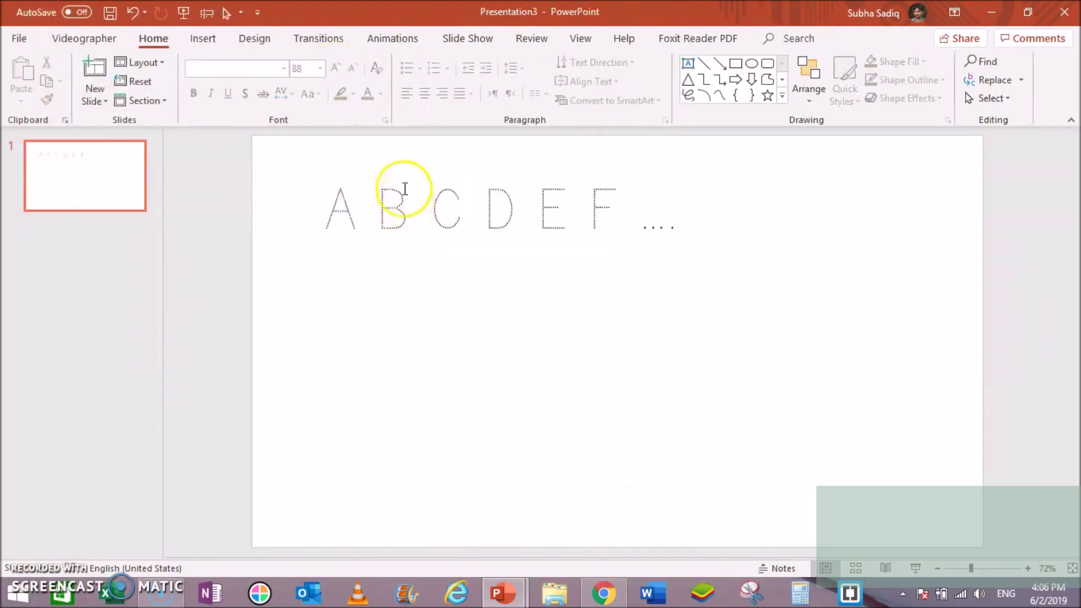
click(406, 189)
click(358, 165)
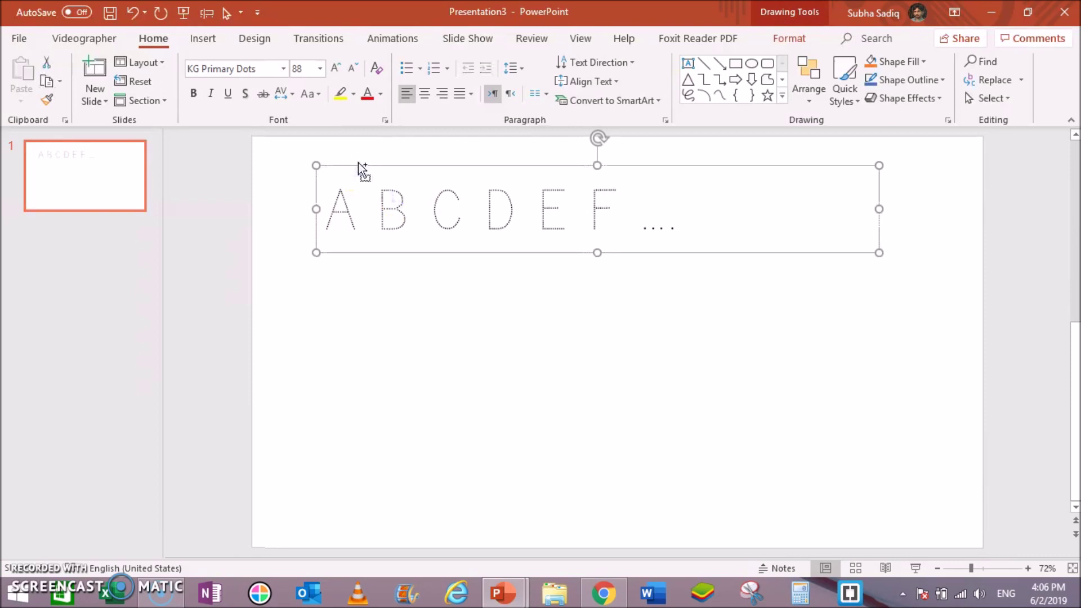
Duplicate the letter box below the first row, then delete the copy again.
key(ctrl+d)
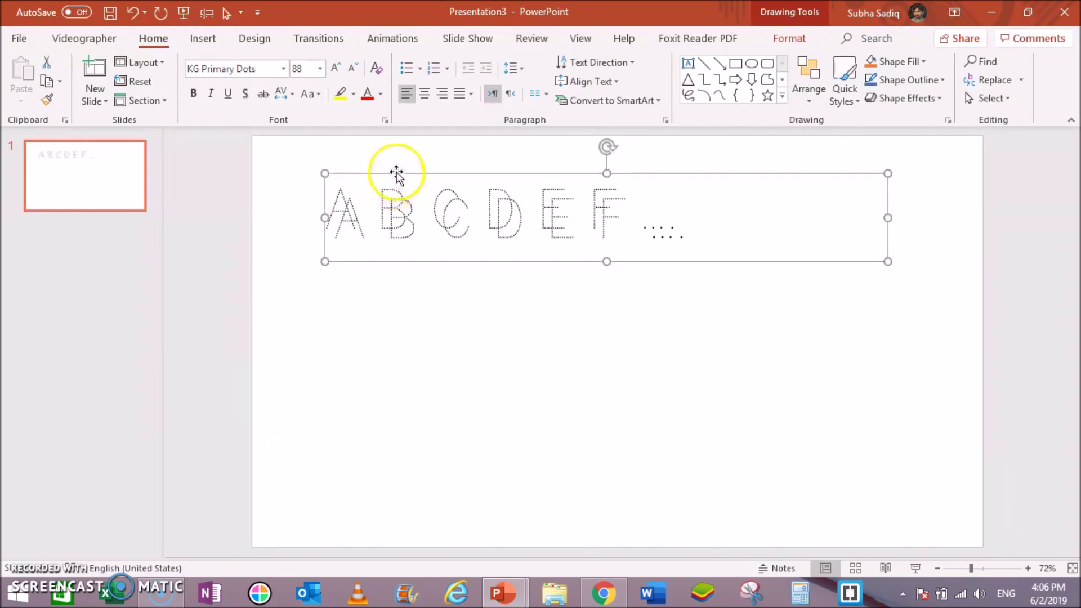
drag(397, 177, 381, 249)
click(397, 295)
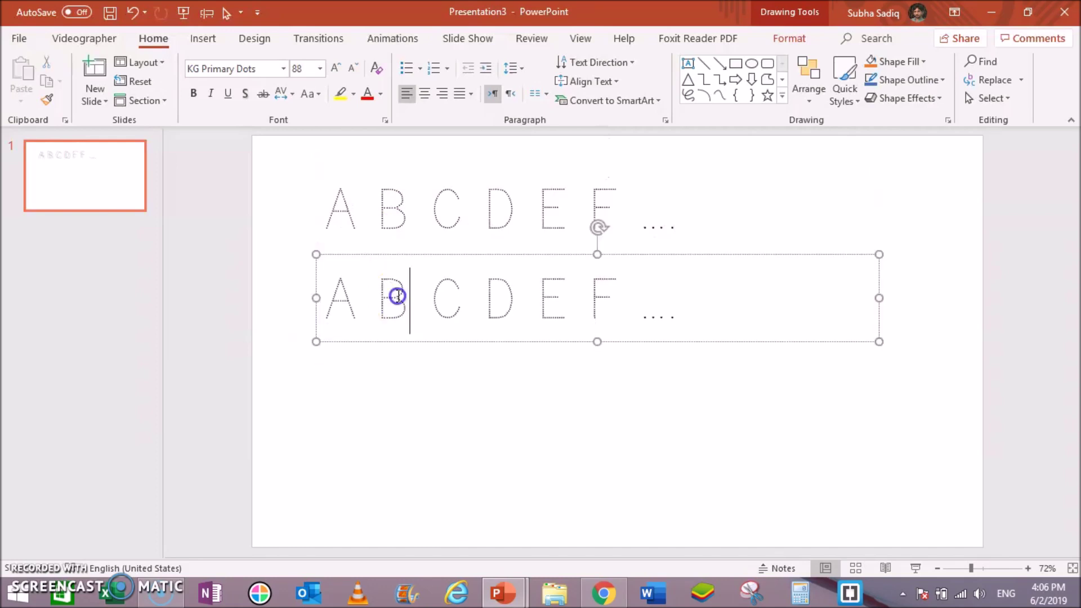
triple_click(397, 295)
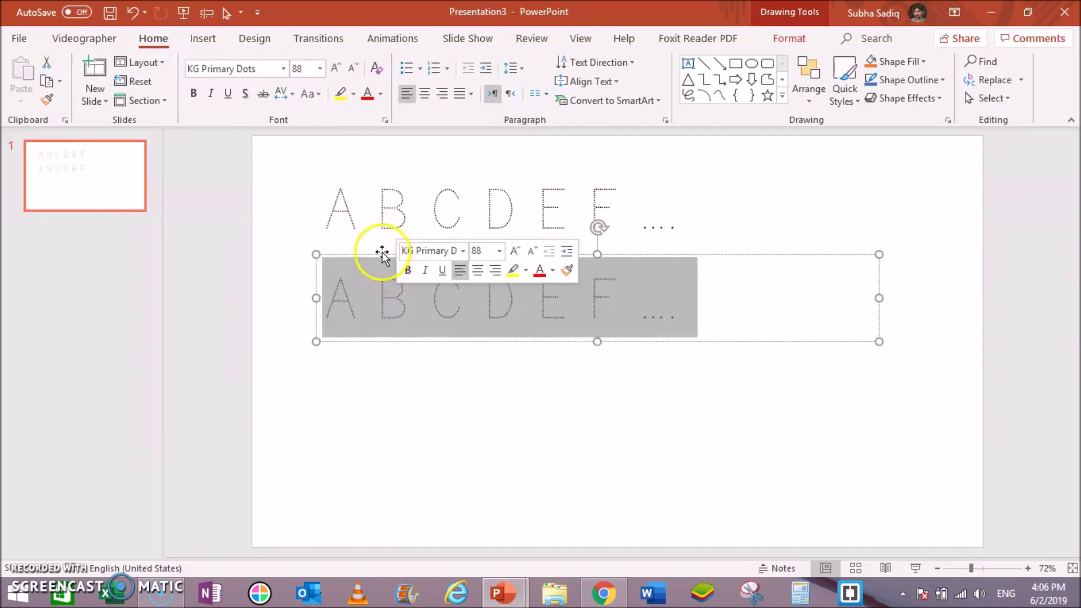
key(Delete)
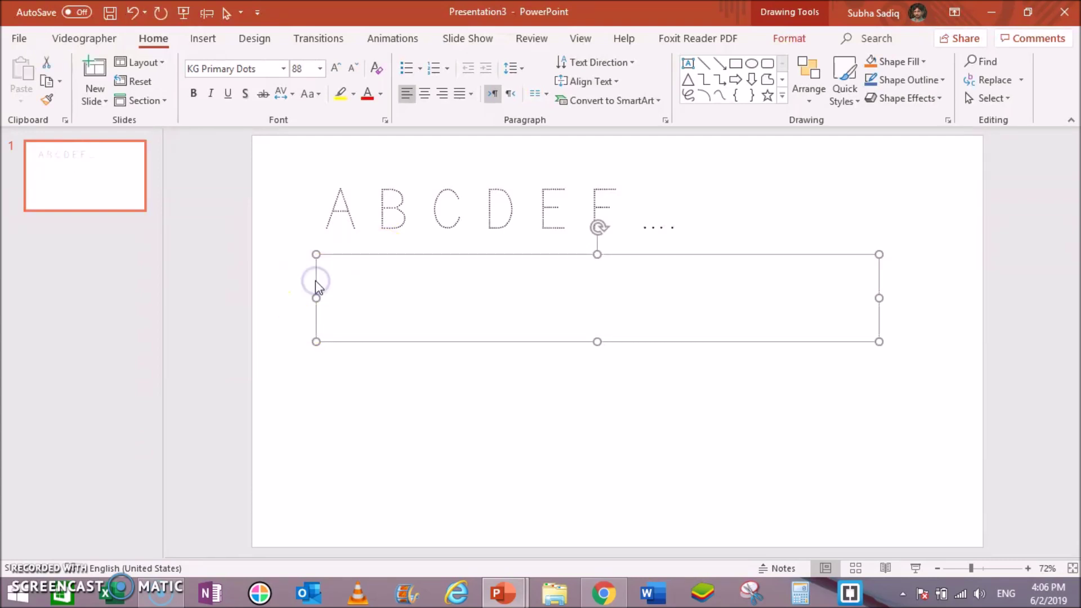
key(Delete)
Draw a new text box below the first row with font size 80.
click(203, 37)
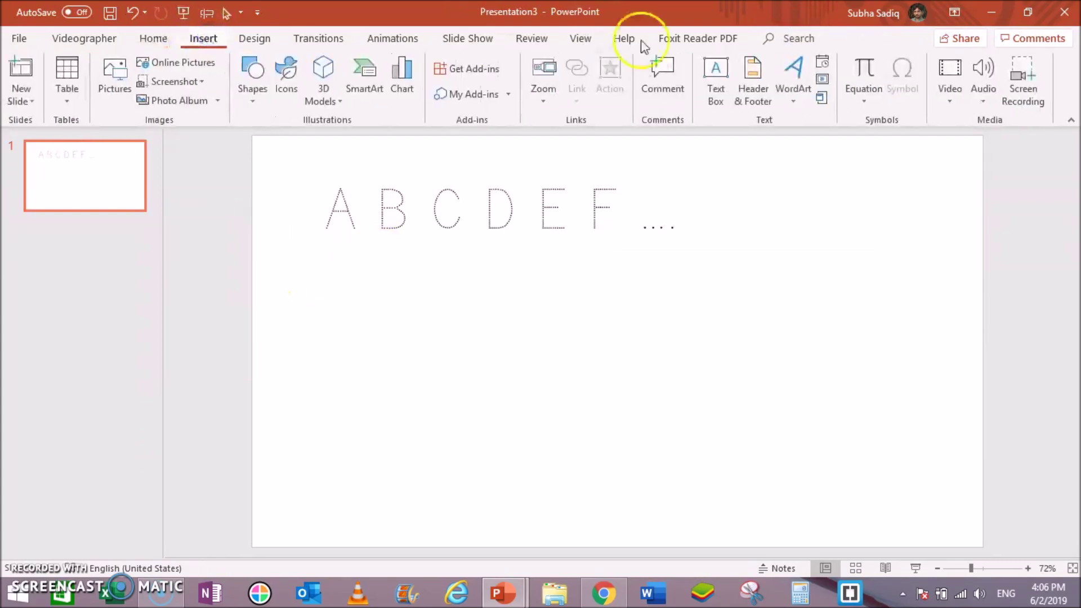
click(715, 78)
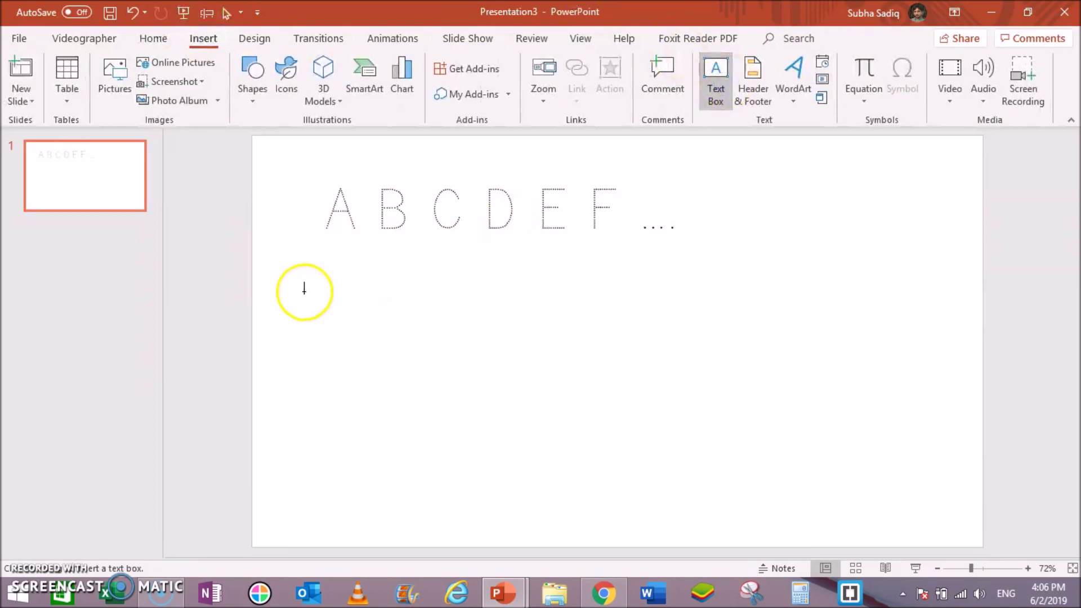
mouse_move(306, 290)
mouse_down()
mouse_move(352, 326)
mouse_move(724, 330)
mouse_move(817, 342)
mouse_move(828, 360)
mouse_move(851, 352)
mouse_up()
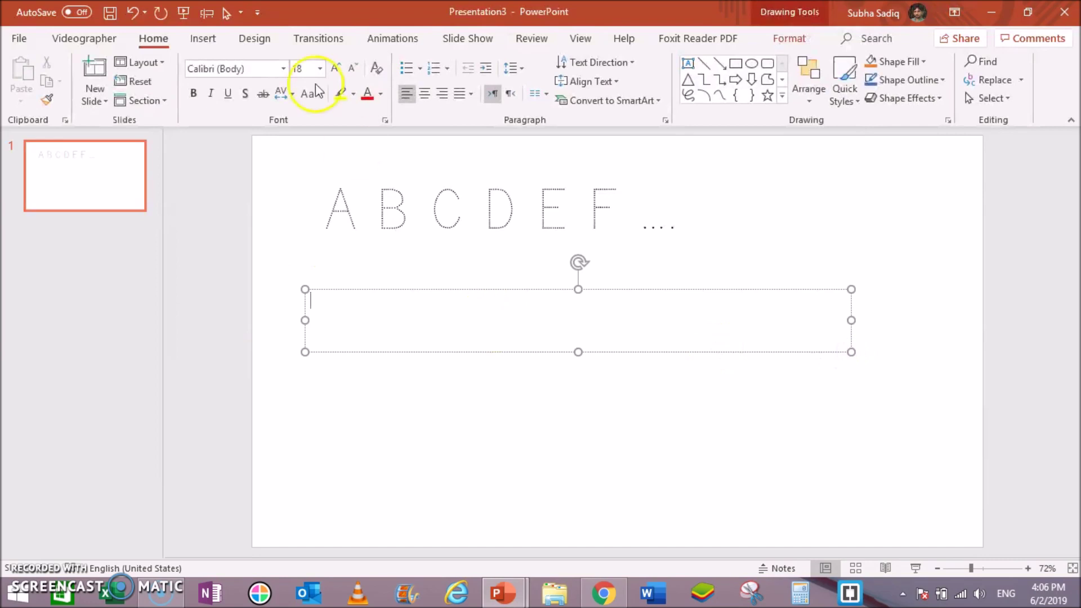
click(335, 68)
click(334, 69)
click(335, 68)
click(335, 69)
click(336, 69)
click(335, 69)
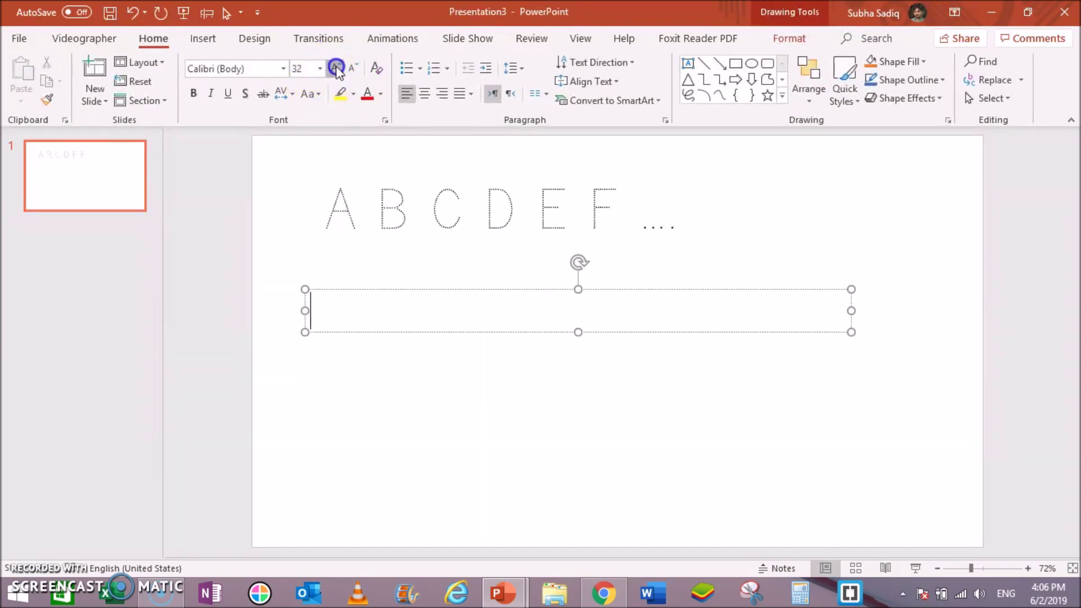
click(336, 68)
click(336, 69)
click(337, 69)
click(336, 69)
click(336, 68)
click(336, 69)
click(336, 69)
click(336, 68)
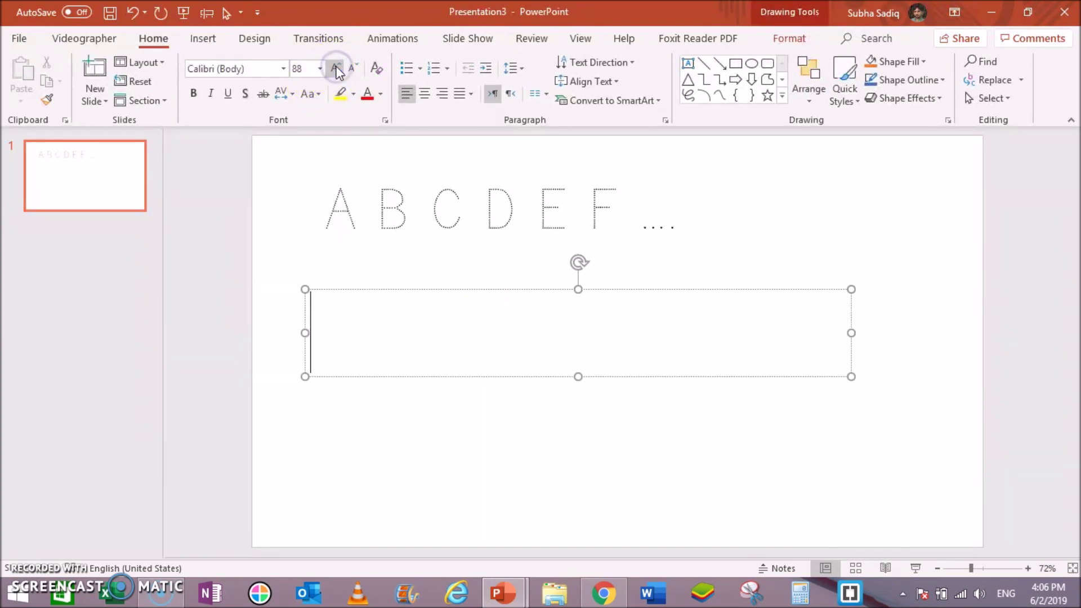
click(351, 69)
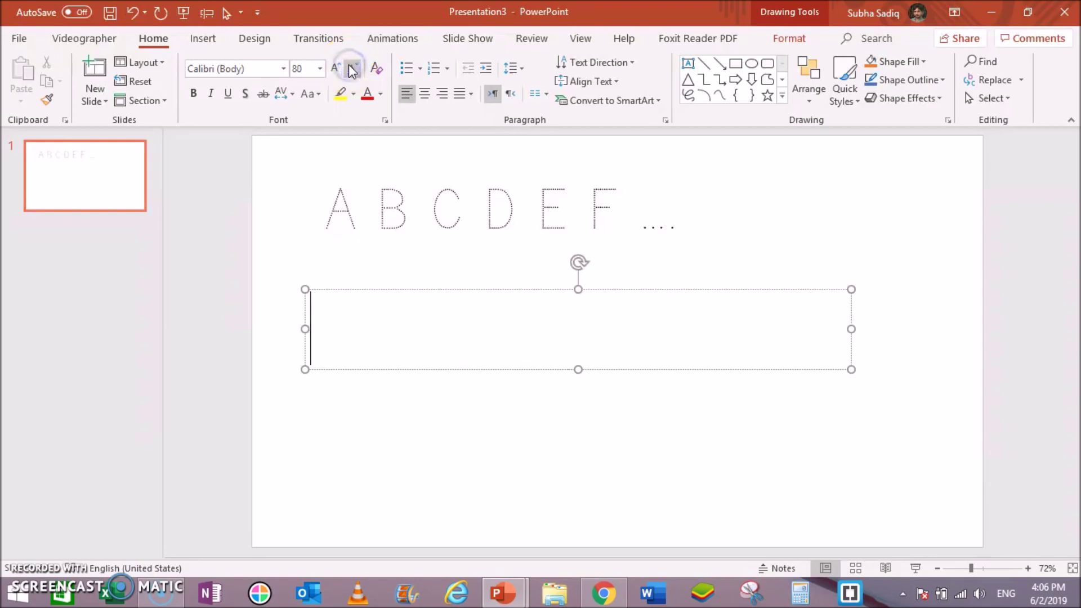
Set the new box's font to KG Primary Dots Lined.
click(256, 68)
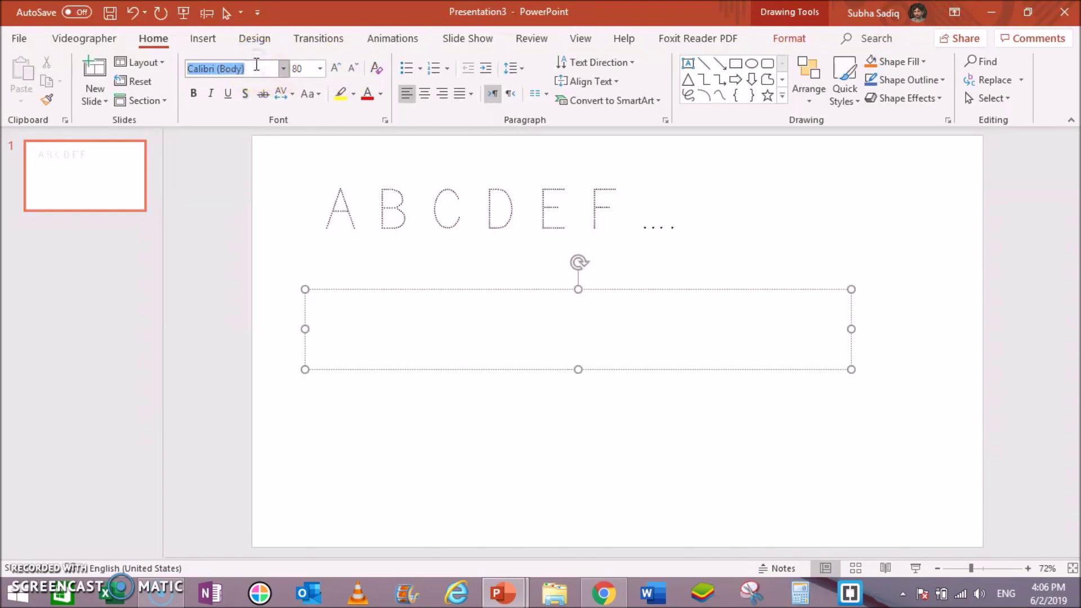
text(KG Primary Dots)
click(270, 66)
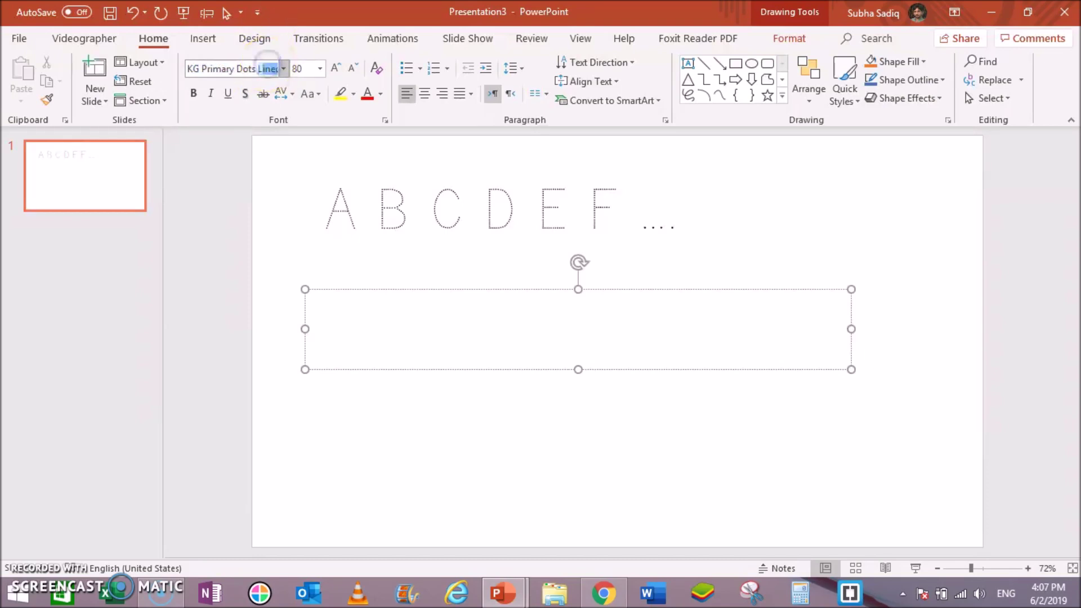
key(Return)
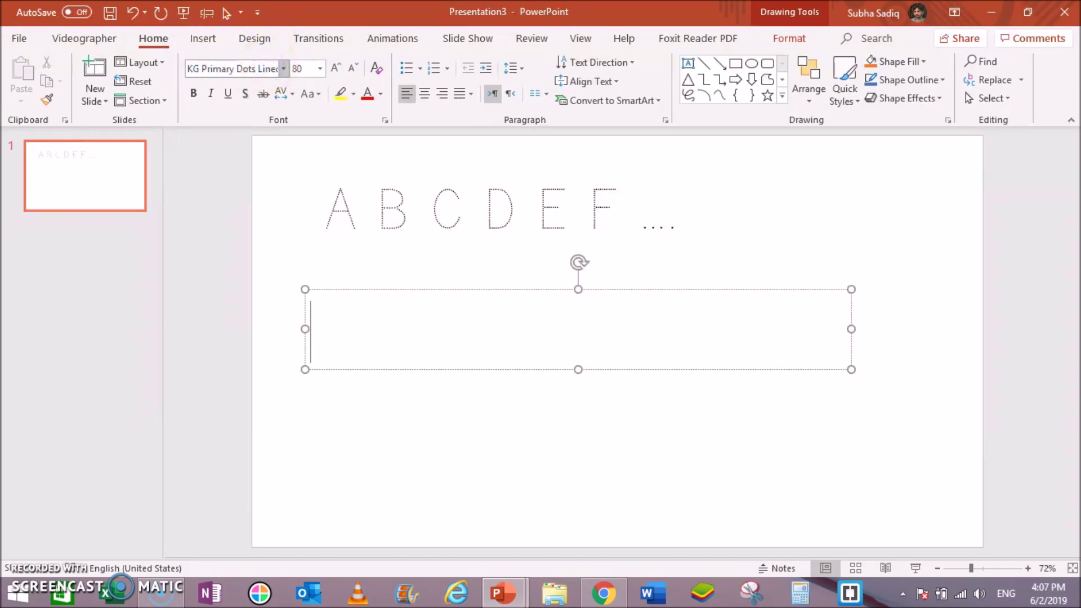
Type the lined letters A–H, enlarge them to 88, and move the row higher.
text(A )
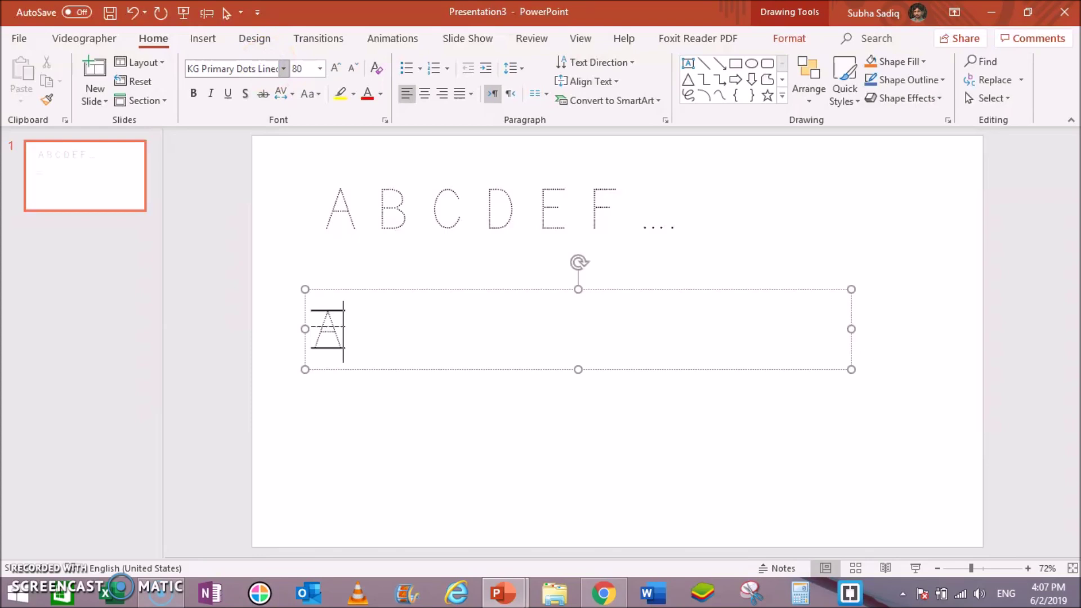
text(B)
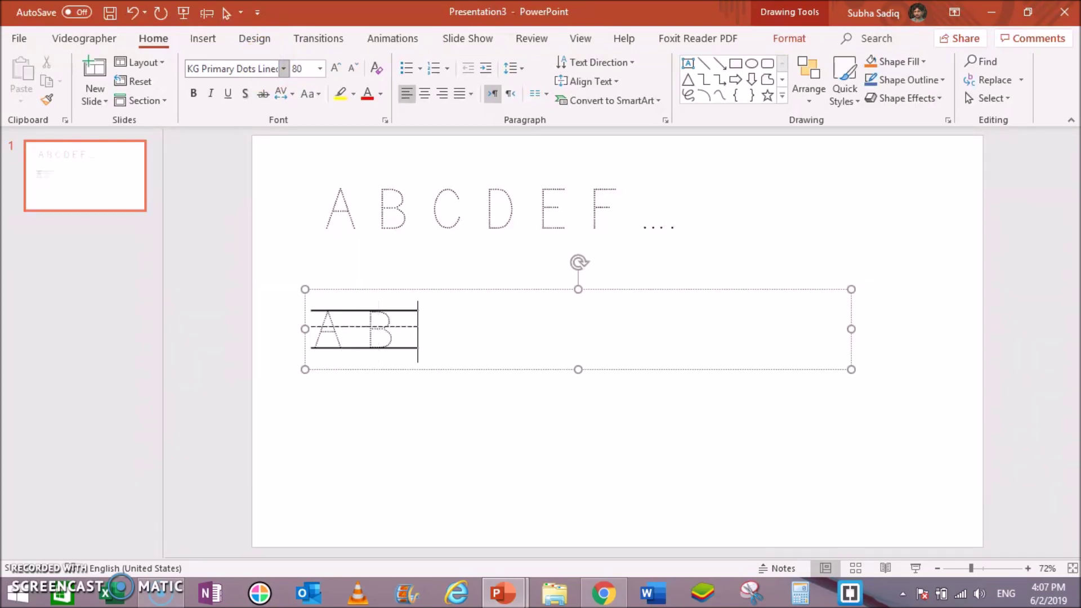
text(C D E)
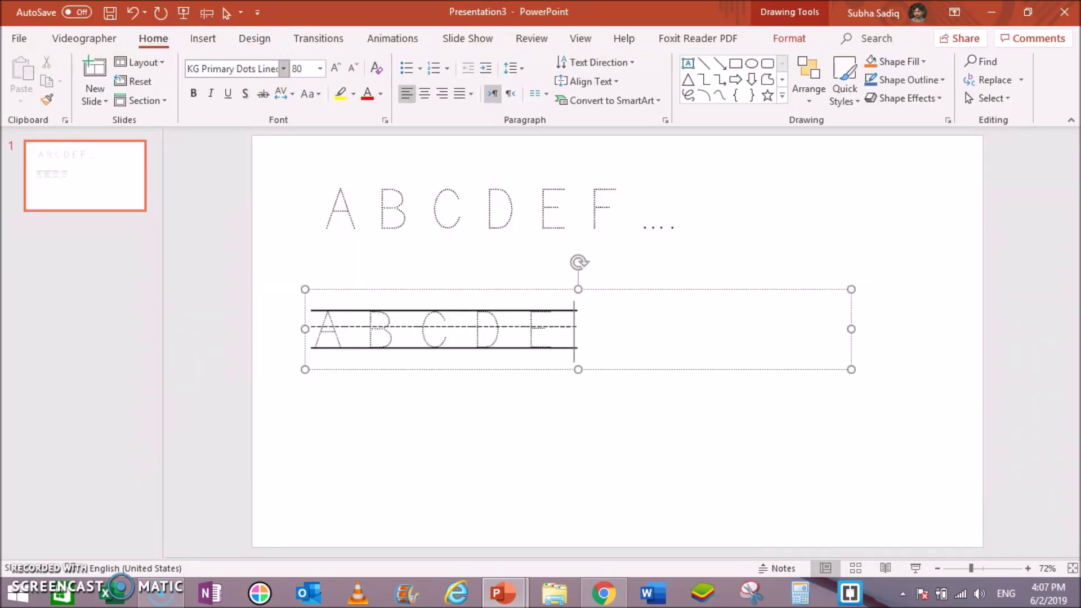
text( F EGH)
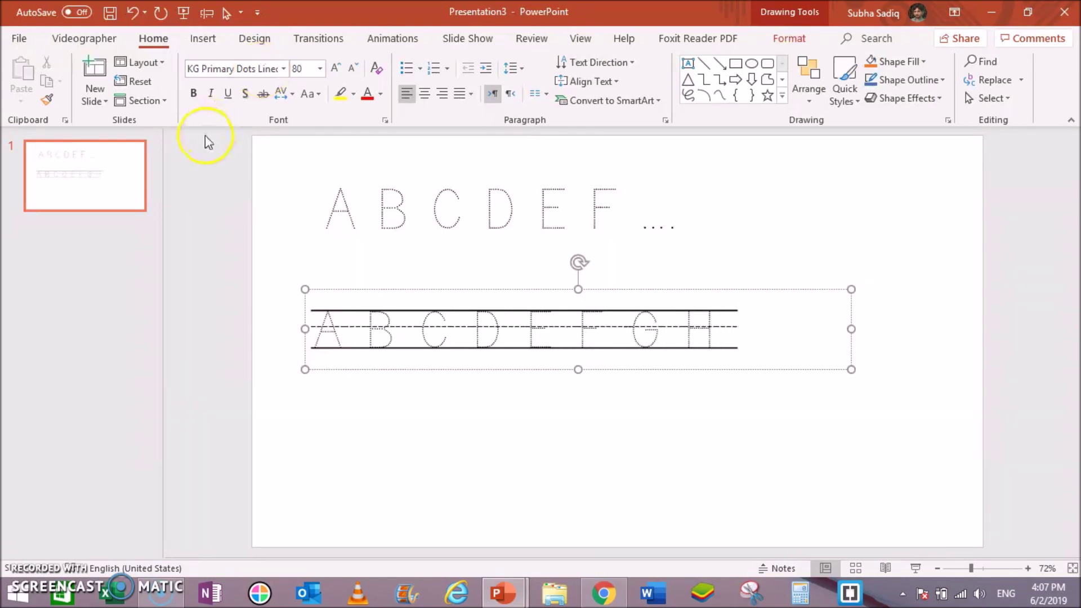
triple_click(415, 320)
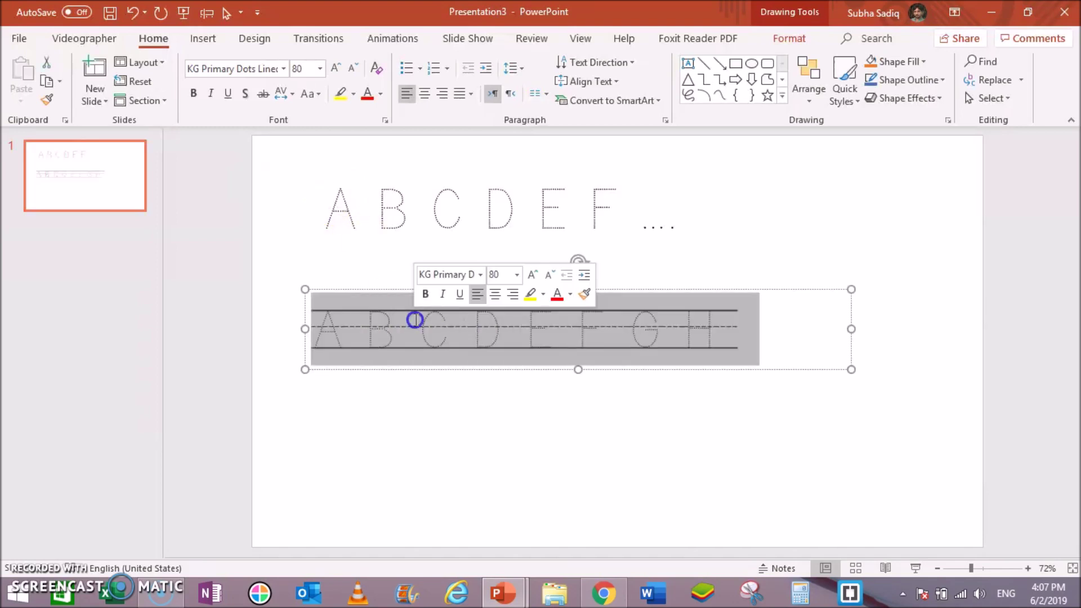
click(336, 68)
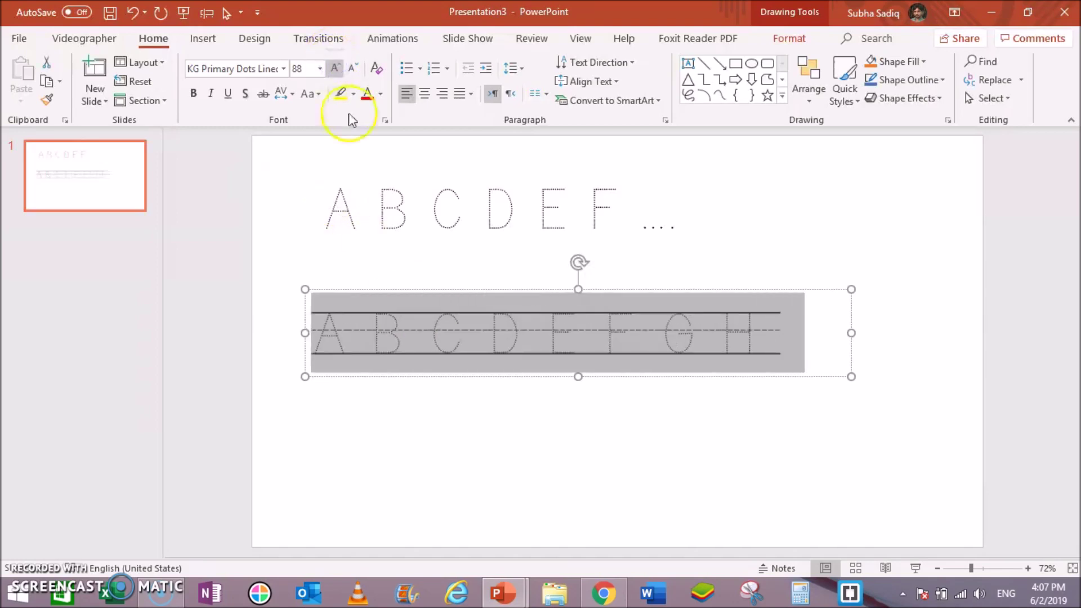
drag(417, 292, 417, 264)
click(436, 400)
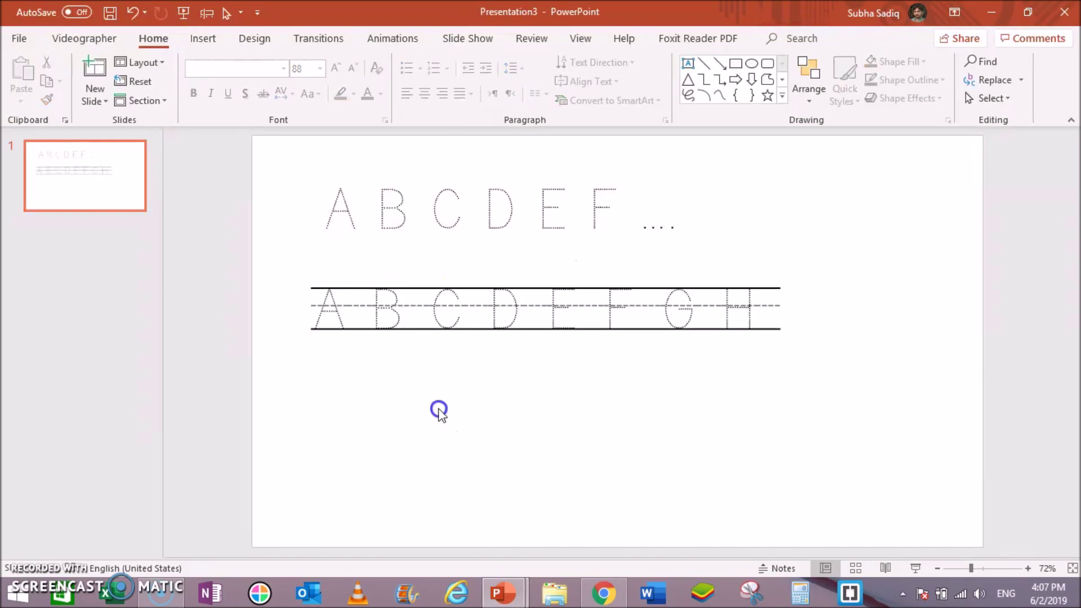
click(687, 171)
Draw a third text box below the lined row with font size 88.
click(203, 38)
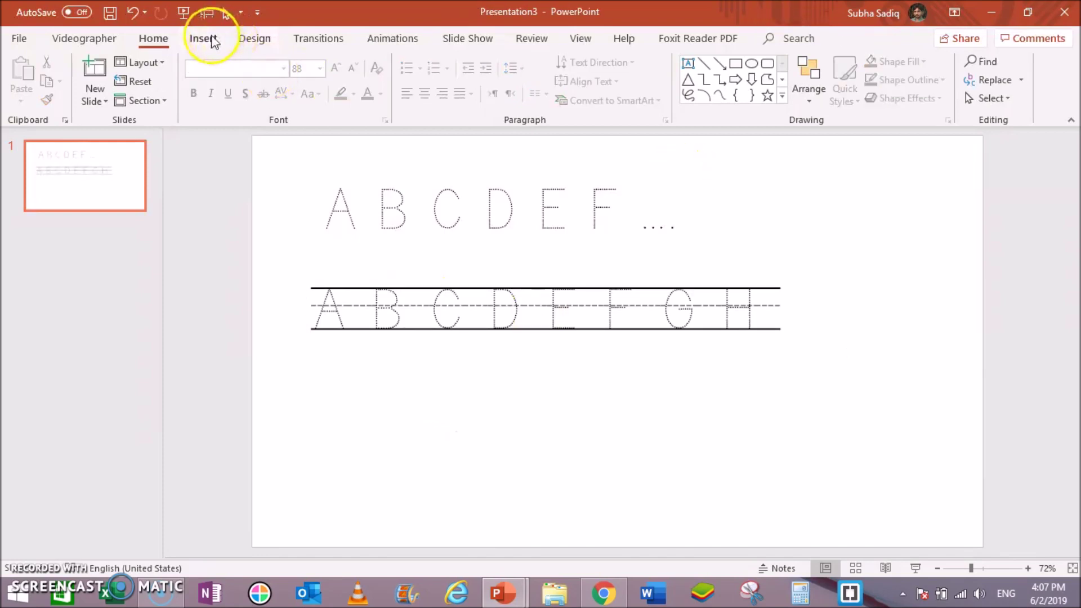
click(671, 91)
click(715, 81)
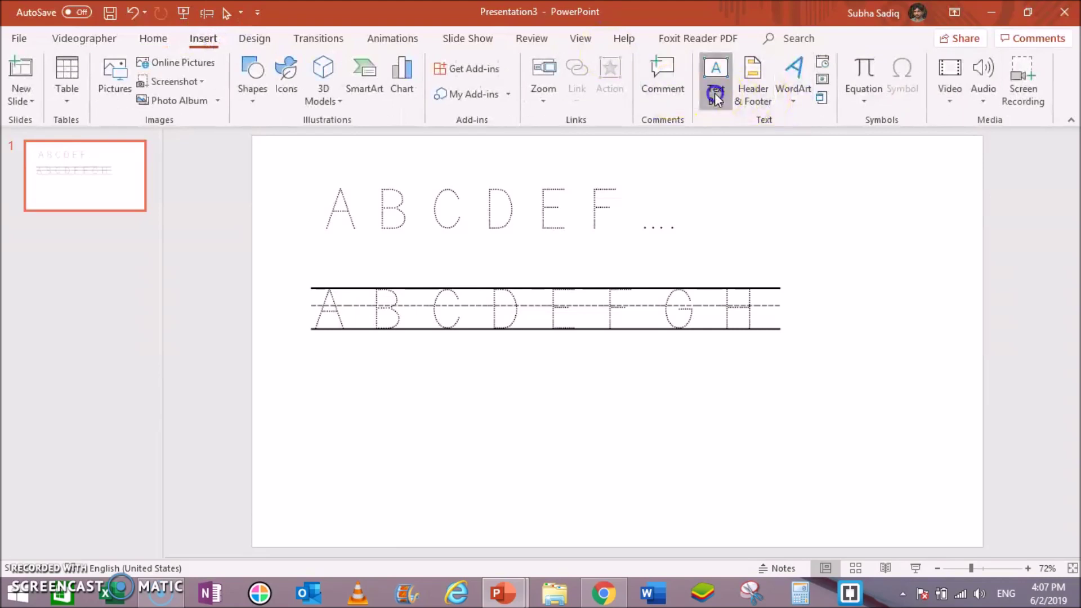
mouse_move(308, 401)
mouse_down()
mouse_move(405, 466)
mouse_move(866, 490)
mouse_up()
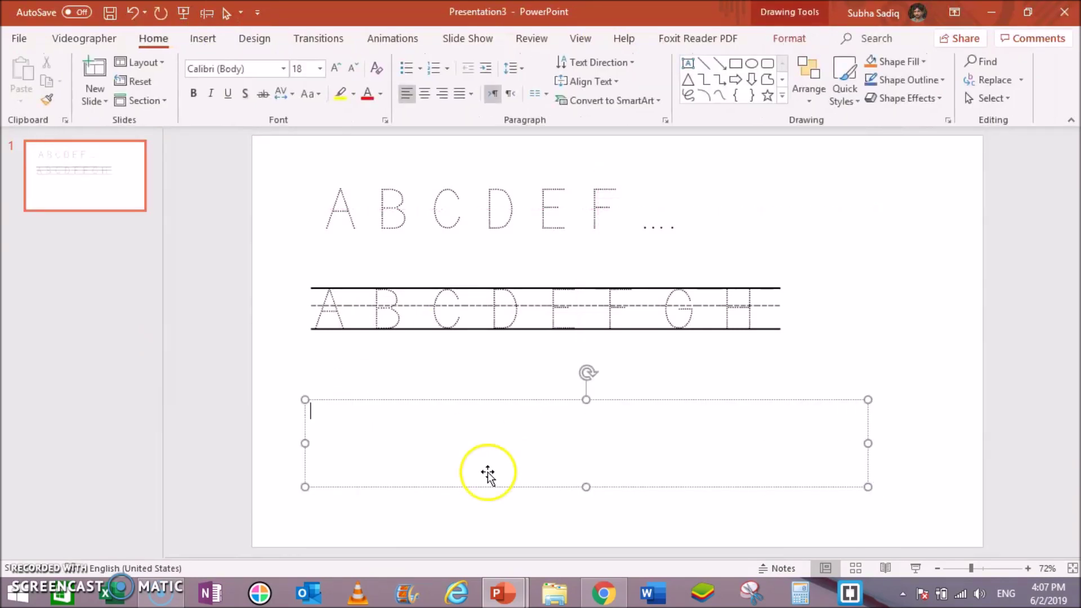
click(337, 68)
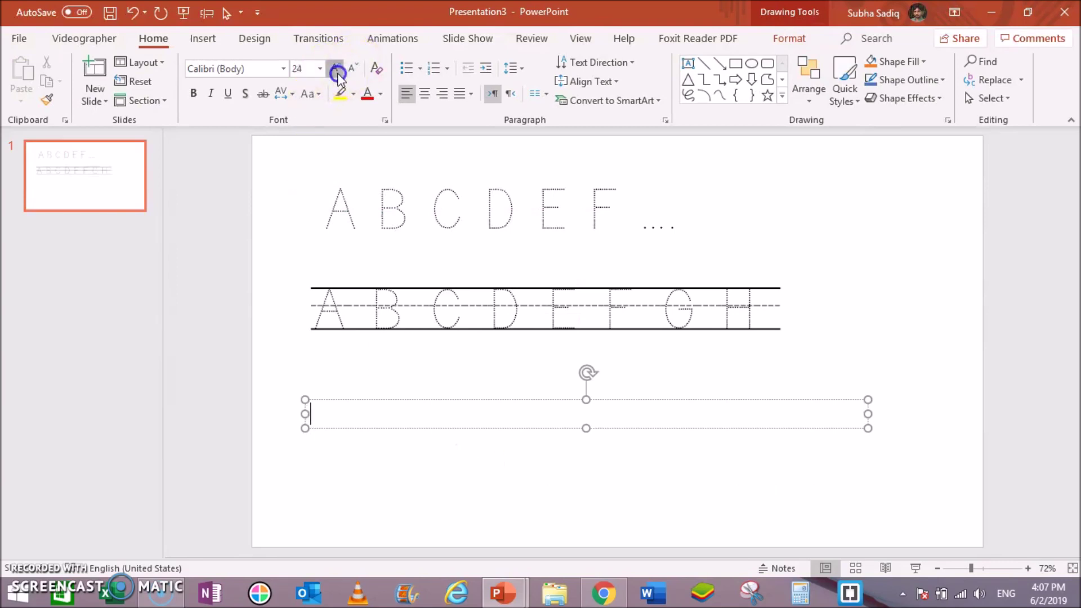
click(337, 69)
click(337, 69)
click(337, 69)
click(337, 68)
click(337, 68)
click(336, 69)
click(337, 69)
click(336, 68)
click(337, 68)
click(336, 69)
click(336, 69)
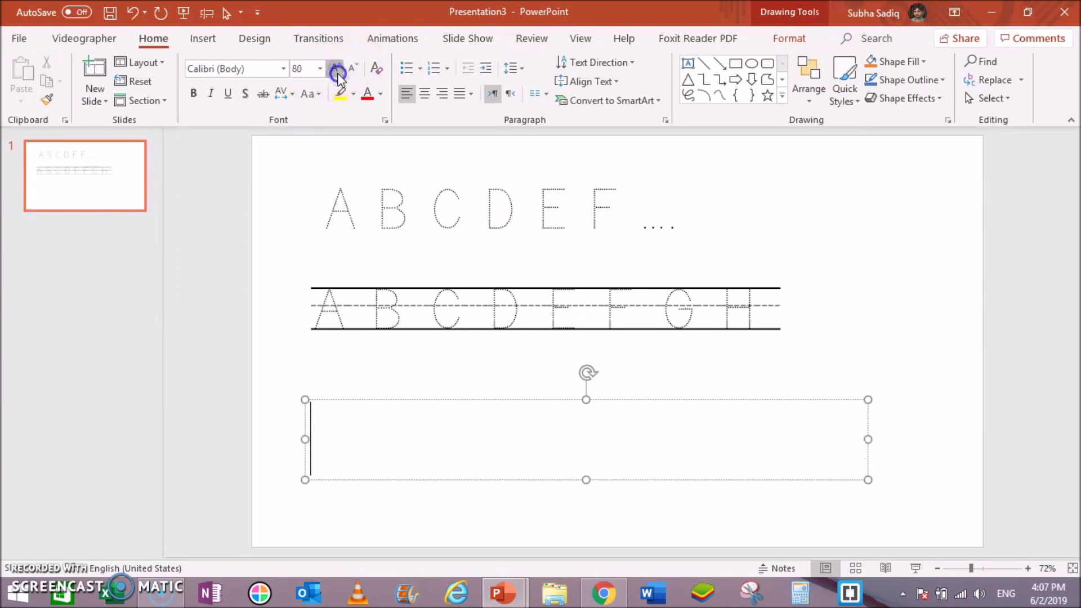
click(337, 68)
click(336, 69)
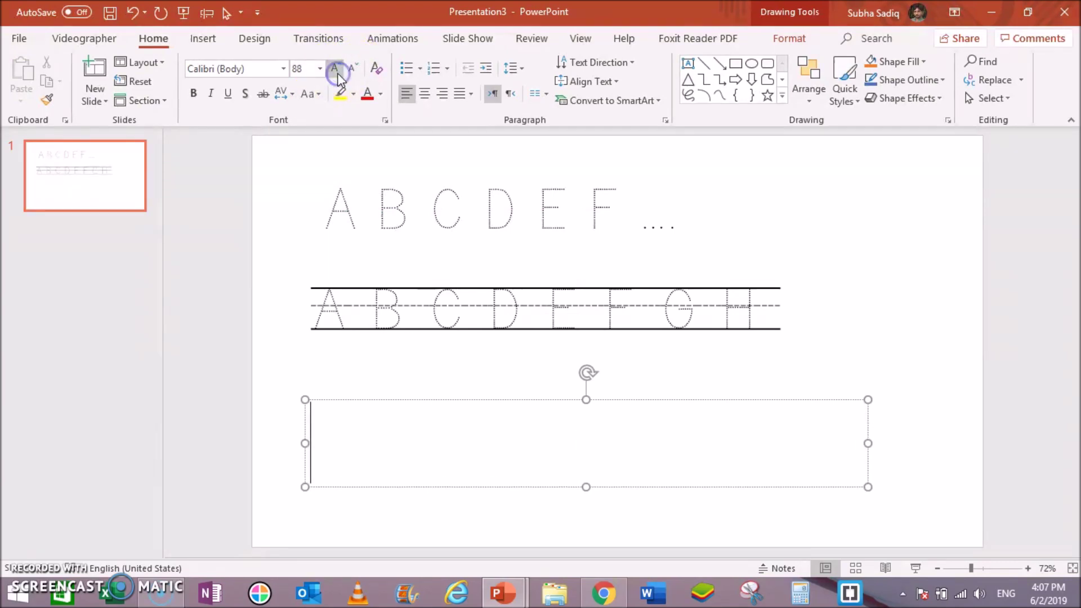
Apply the KG Primary Dots Lined font to the new empty text box.
click(285, 69)
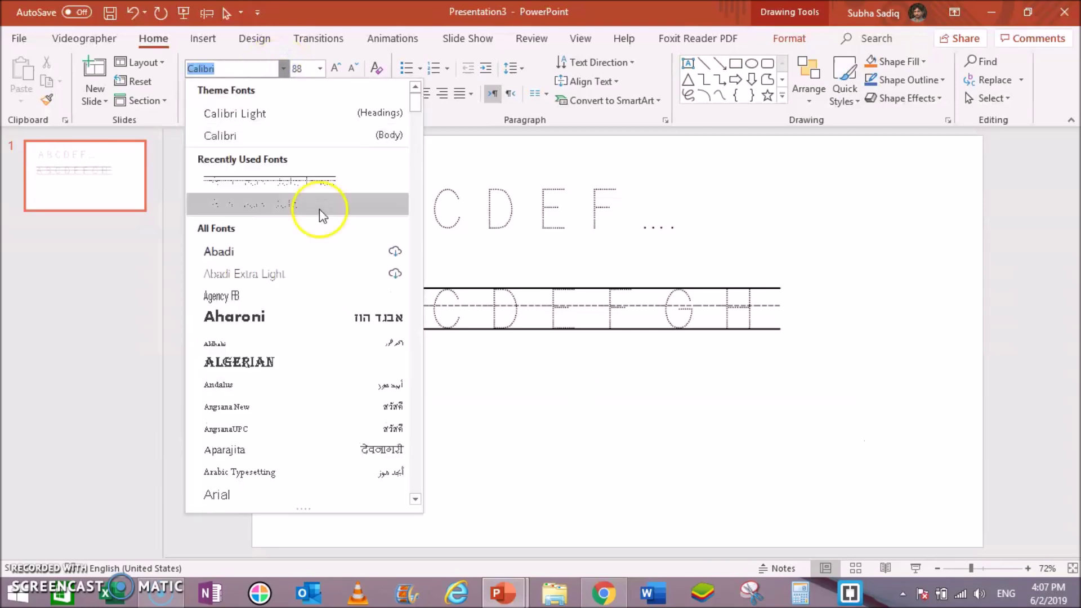
drag(410, 109, 415, 289)
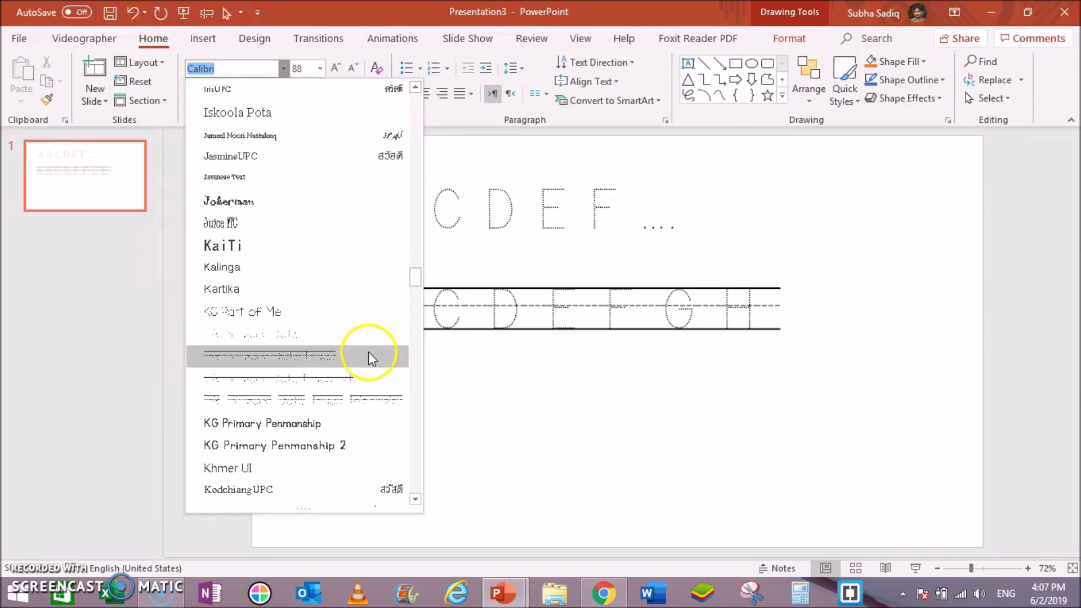
click(356, 400)
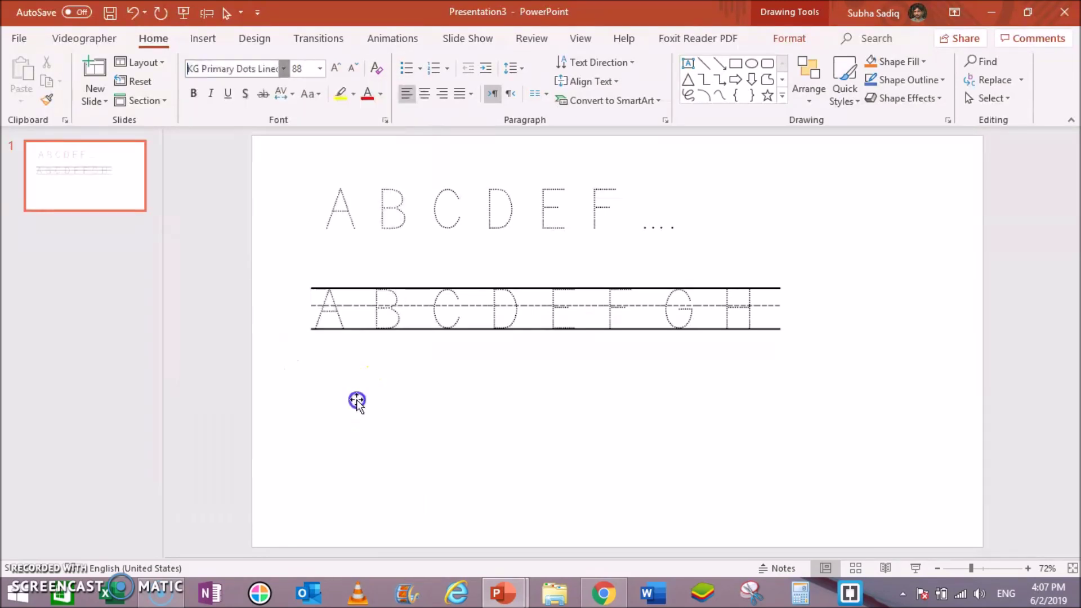
click(362, 449)
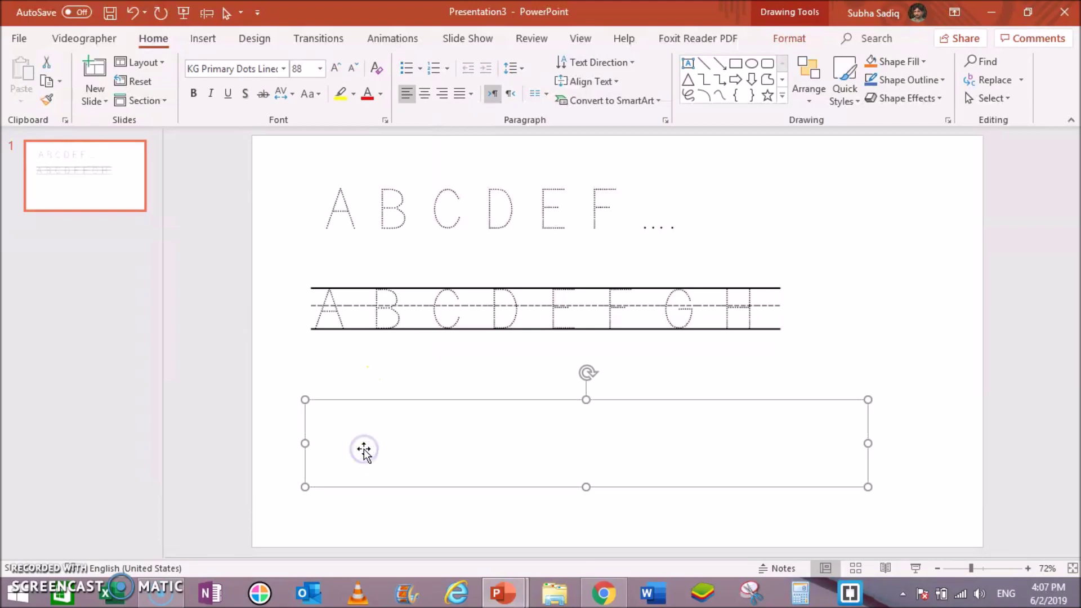
click(272, 68)
click(265, 68)
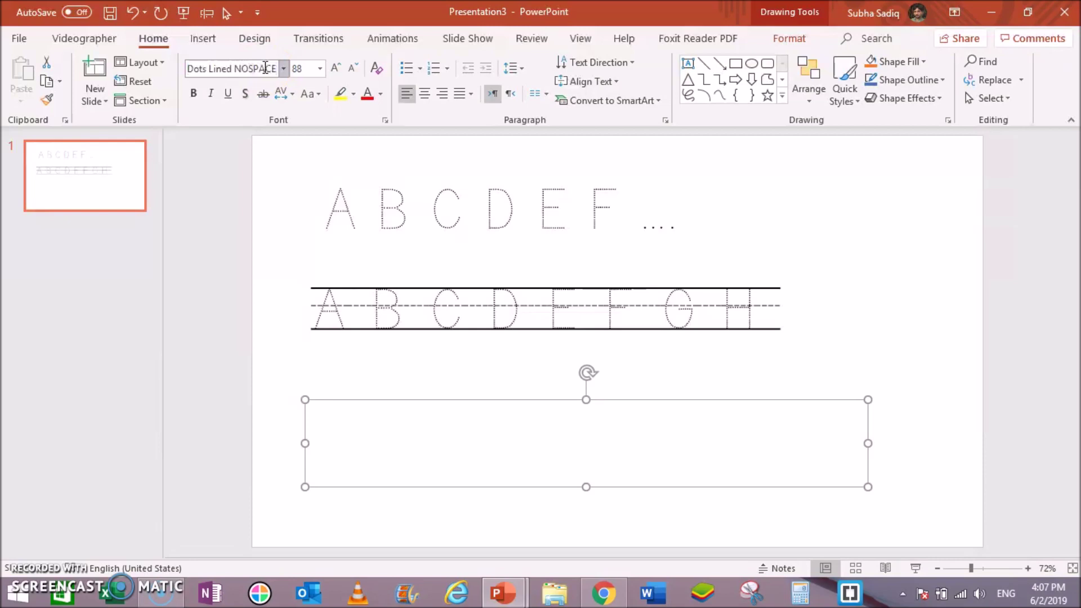
Compare with the lined row's font, then reselect the empty text box below.
click(362, 445)
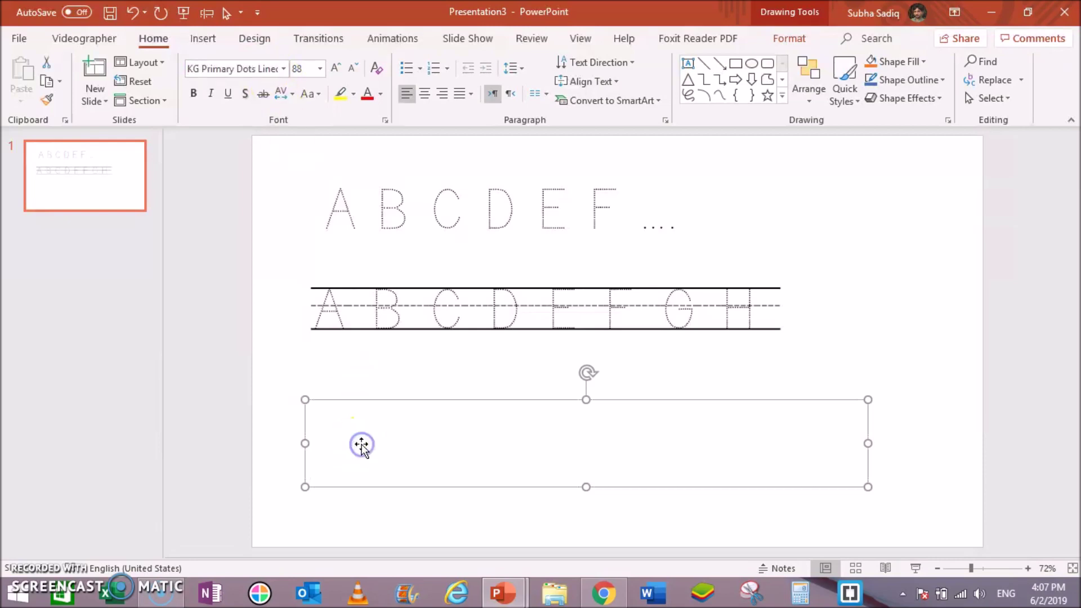
click(398, 302)
double_click(397, 296)
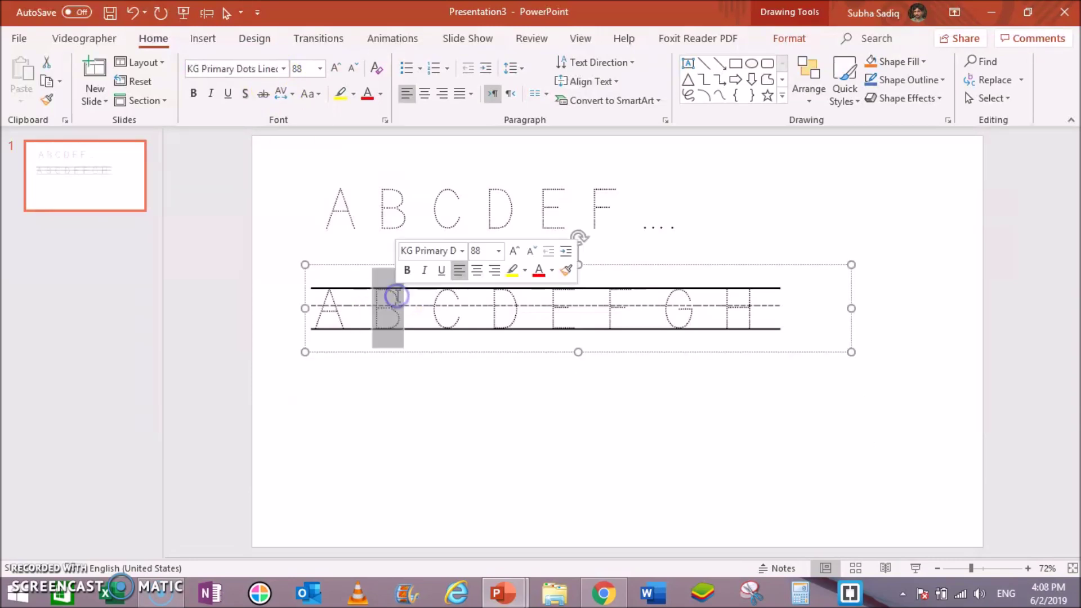
click(367, 461)
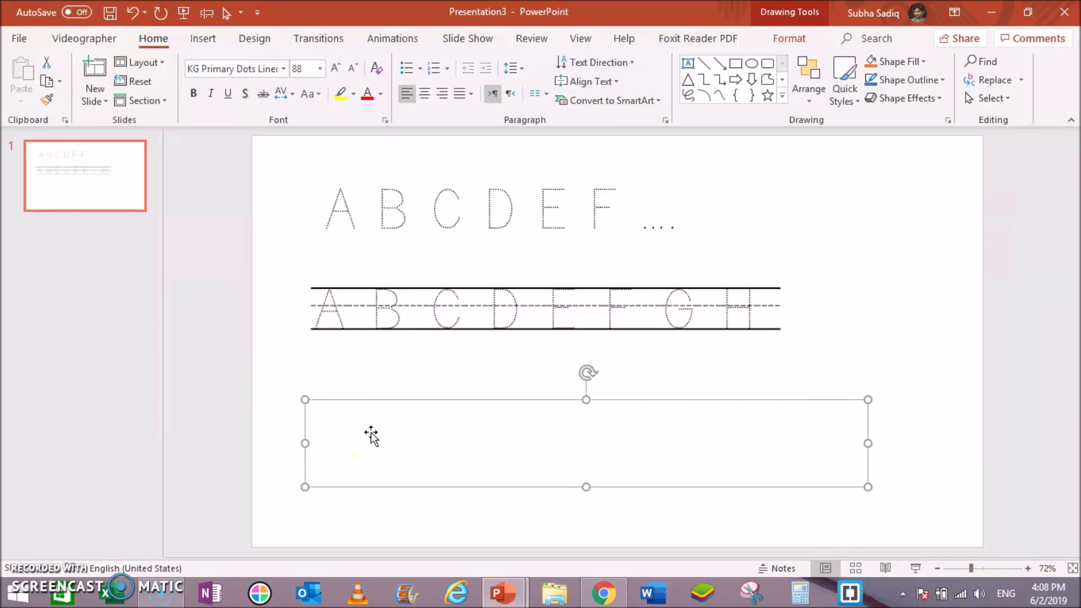
Type 'A B C D E E' in the box and move it just beneath the lined row.
text(A )
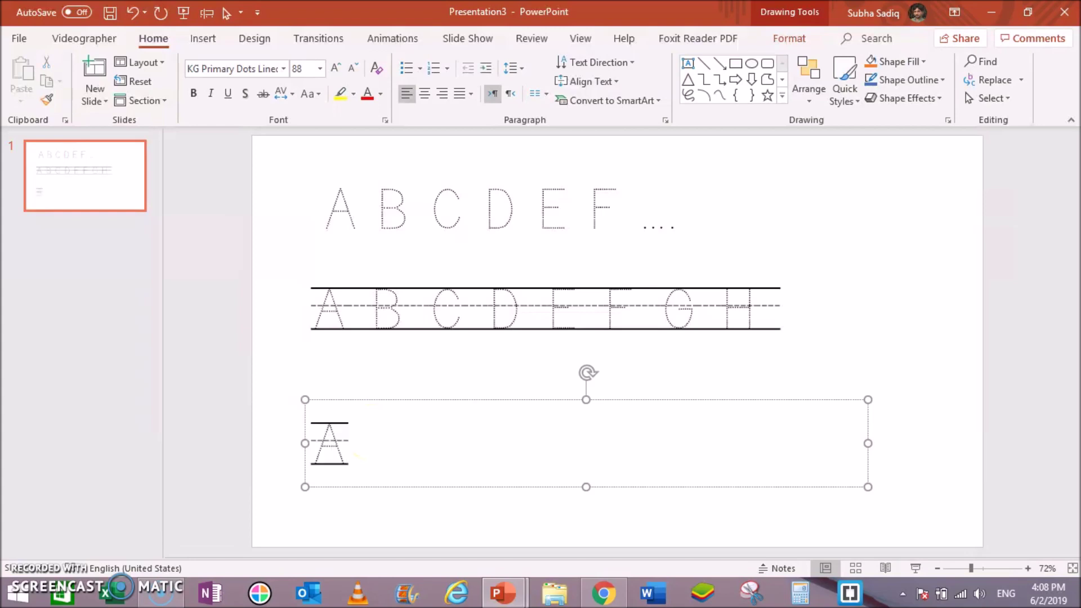
text(B C )
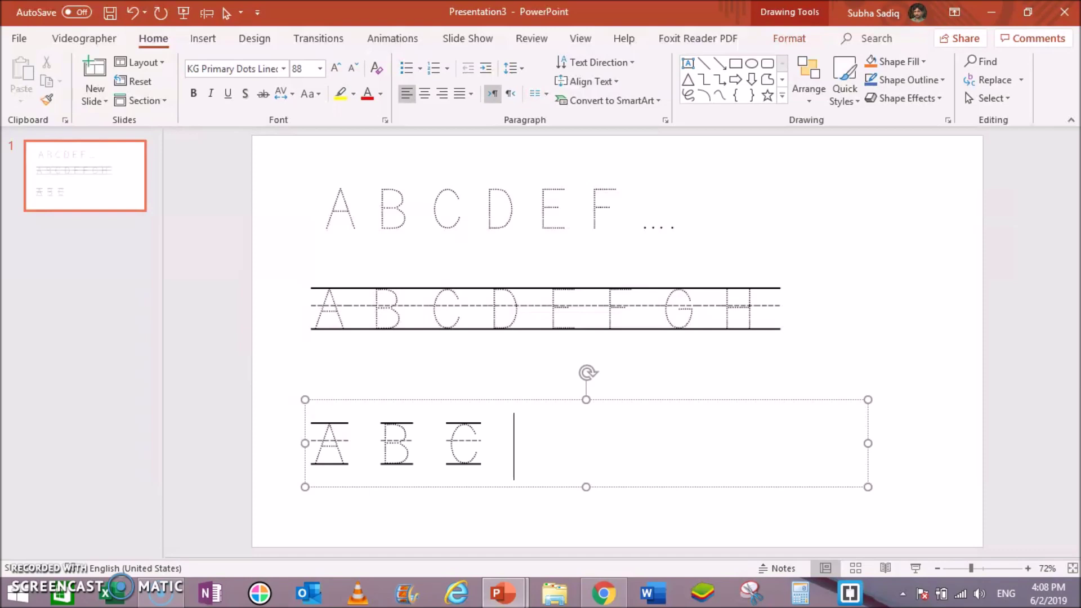
text(D E E)
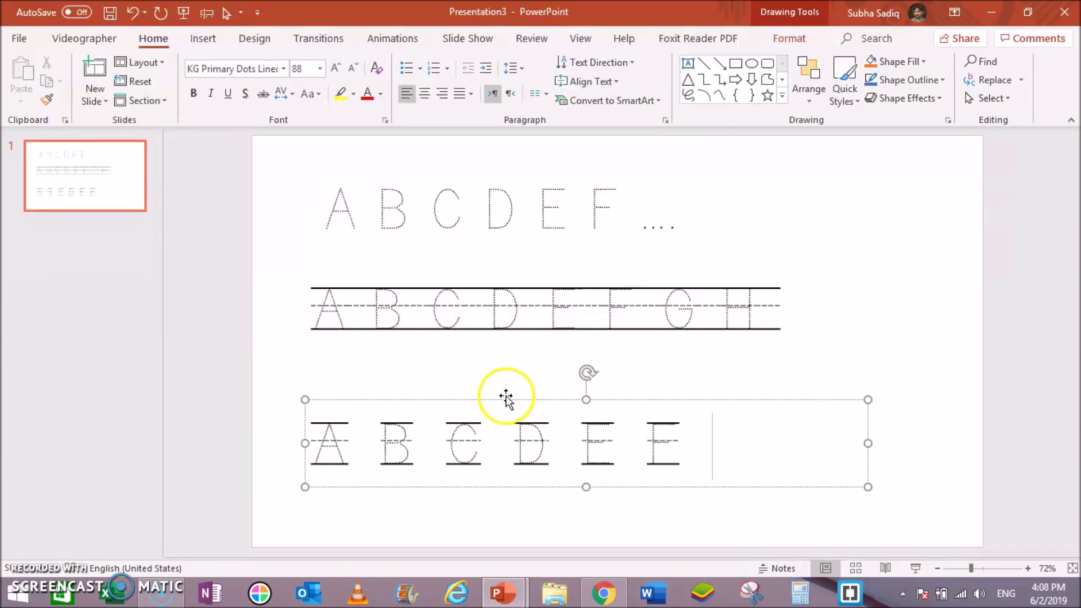
drag(506, 398, 501, 363)
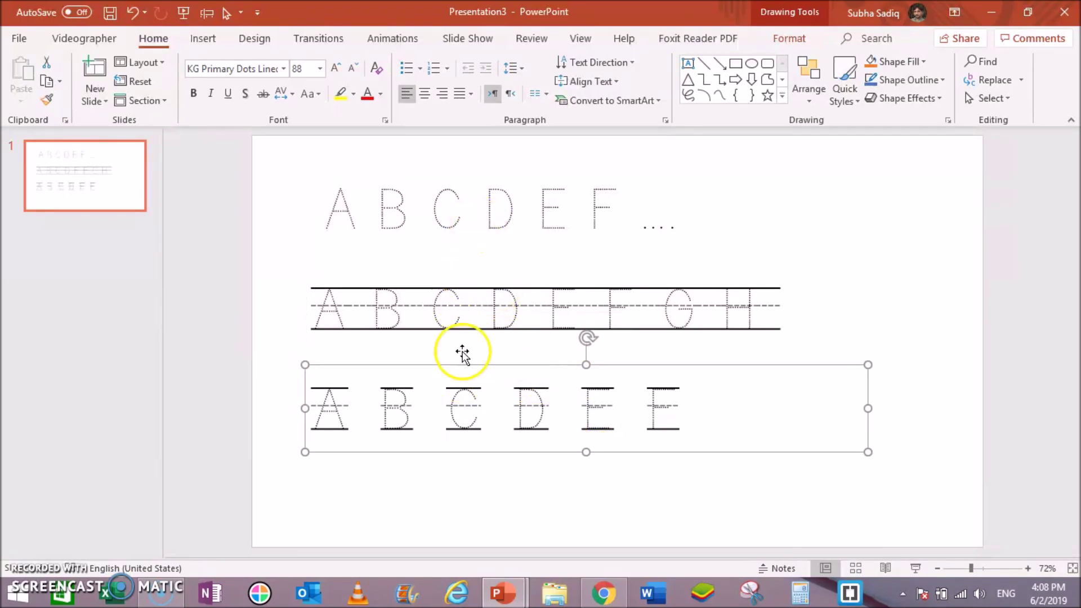
drag(459, 357, 463, 348)
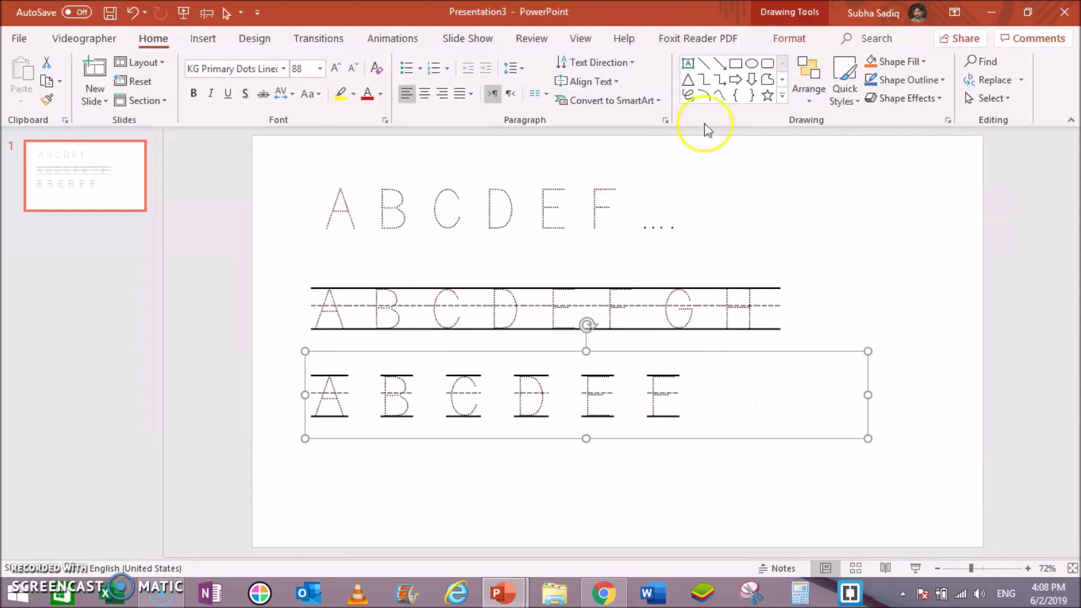
Add a new slide after slide 1 from its thumbnail's right-click menu.
click(205, 38)
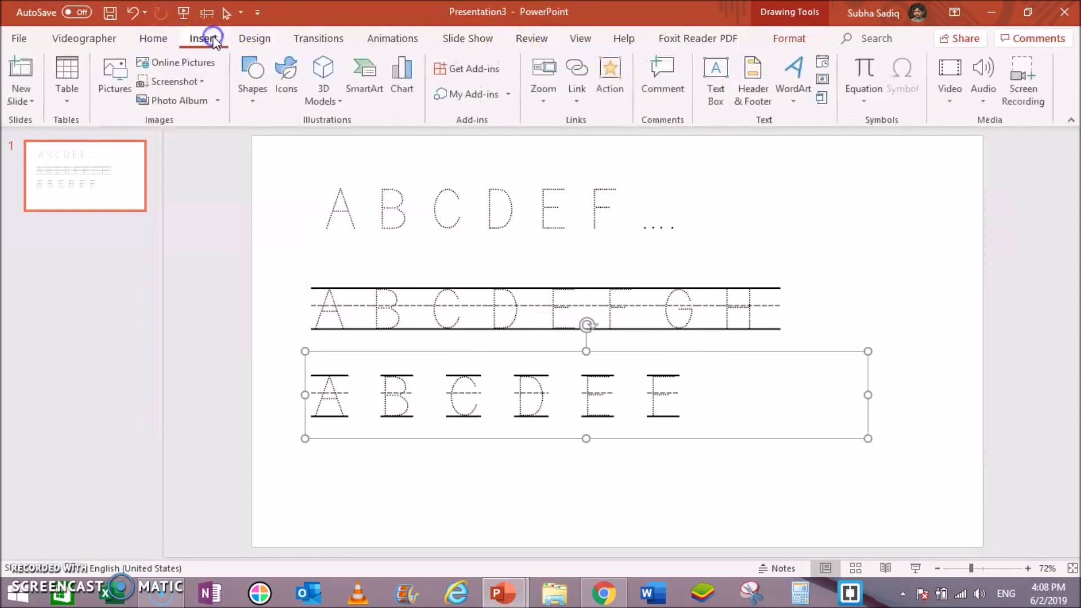
click(106, 193)
right_click(105, 193)
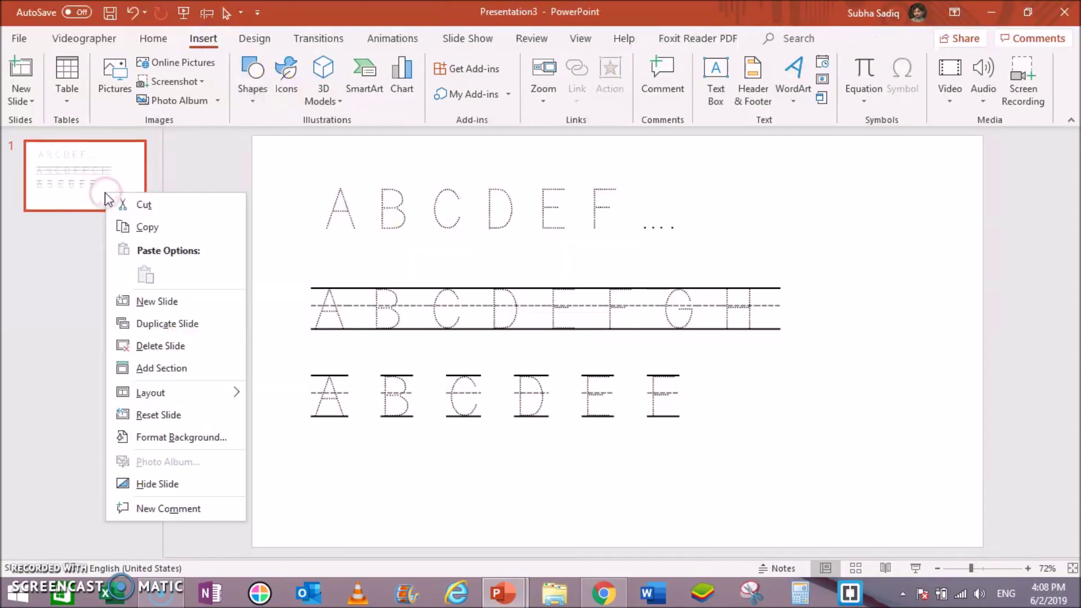
click(166, 311)
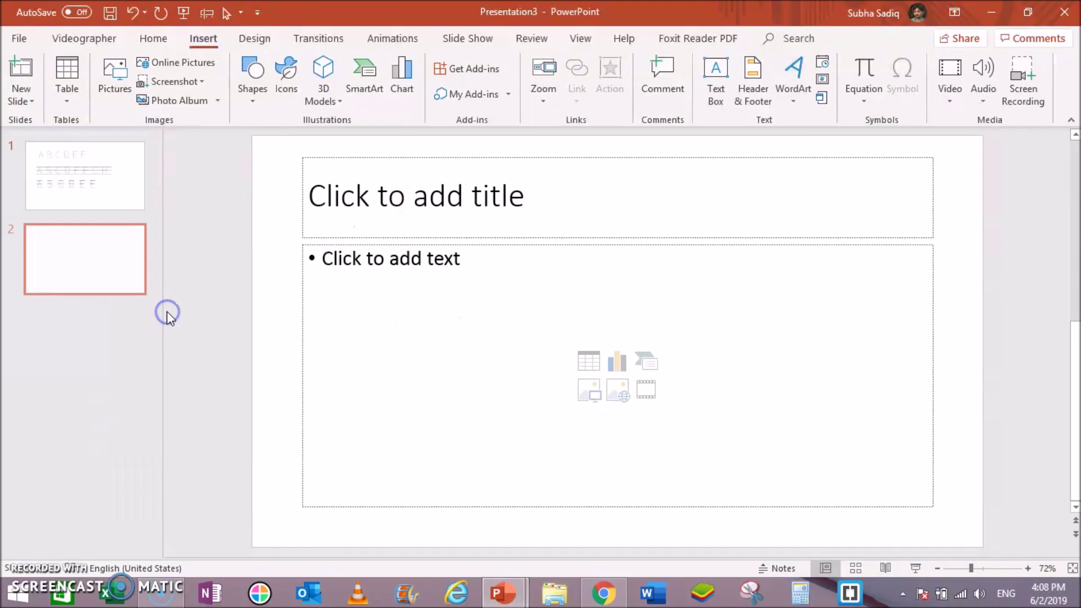
Delete slide 2's title and content placeholders to leave it blank.
click(300, 187)
key(Delete)
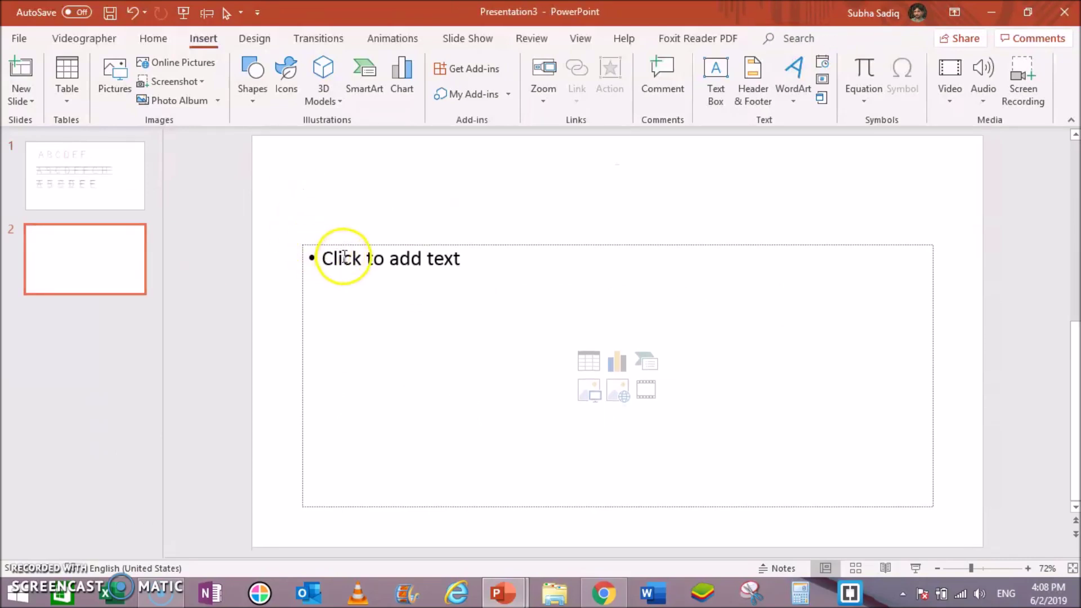
click(346, 242)
key(Delete)
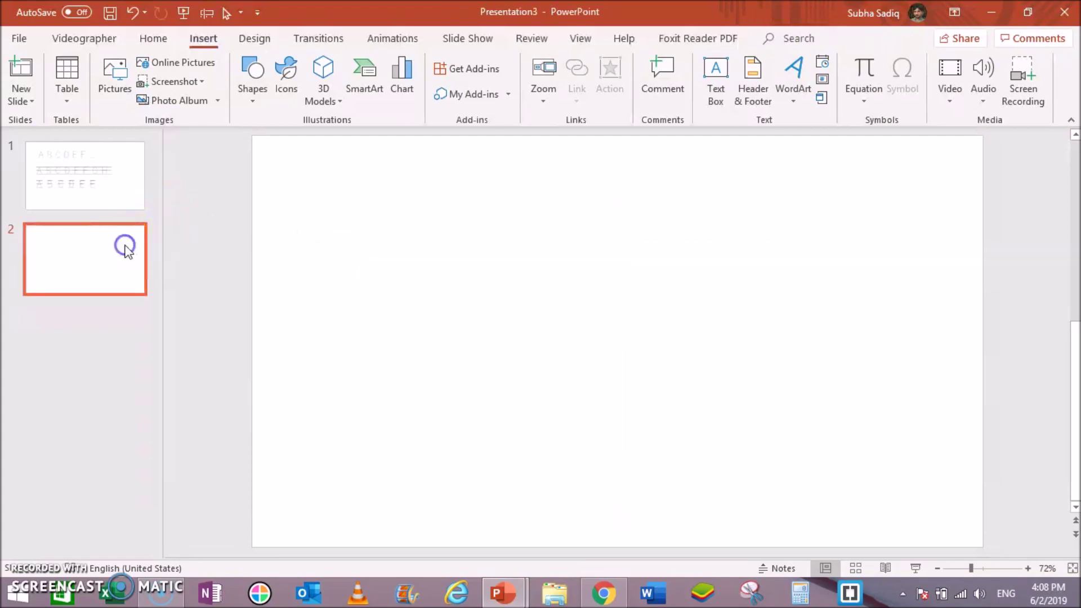
Draw a large text box on slide 2 with font size 88.
click(711, 85)
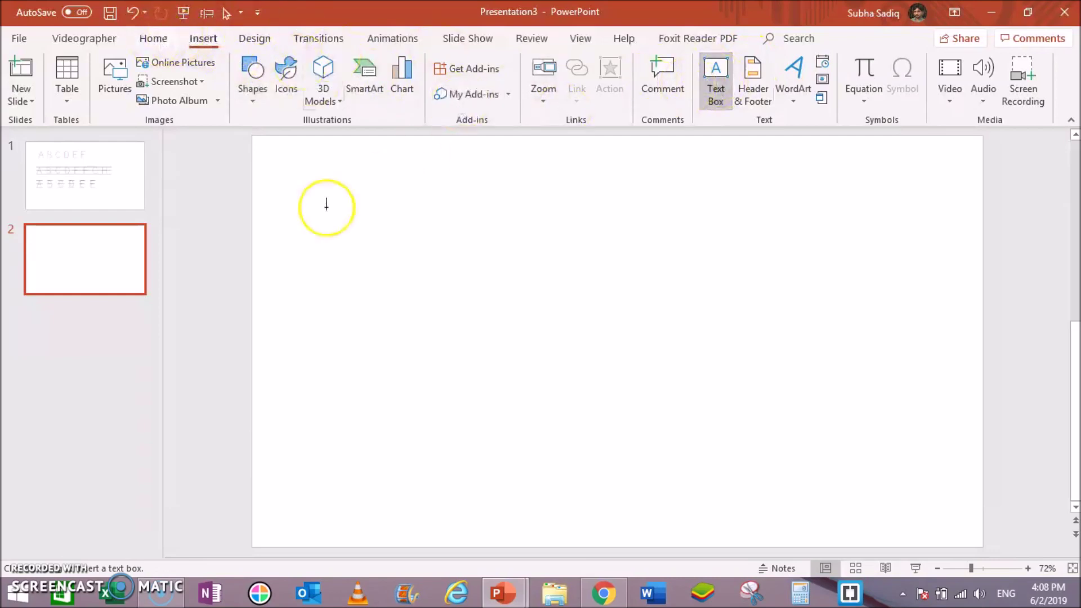
mouse_move(304, 209)
mouse_down()
mouse_move(499, 318)
mouse_move(896, 438)
mouse_up()
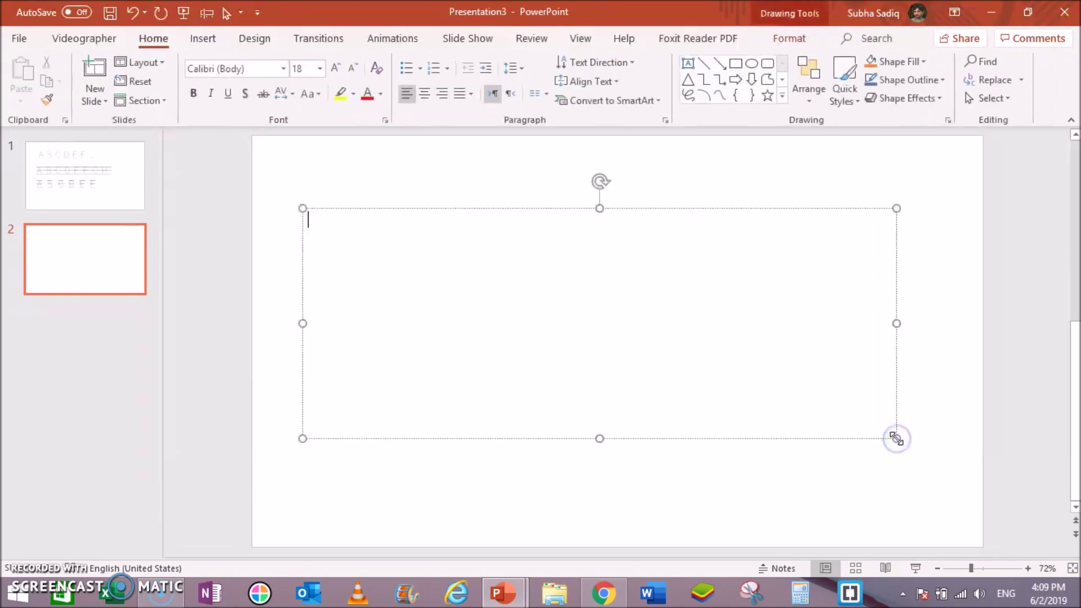
click(334, 69)
click(333, 68)
click(332, 70)
click(332, 70)
click(330, 69)
click(330, 69)
click(330, 69)
click(330, 69)
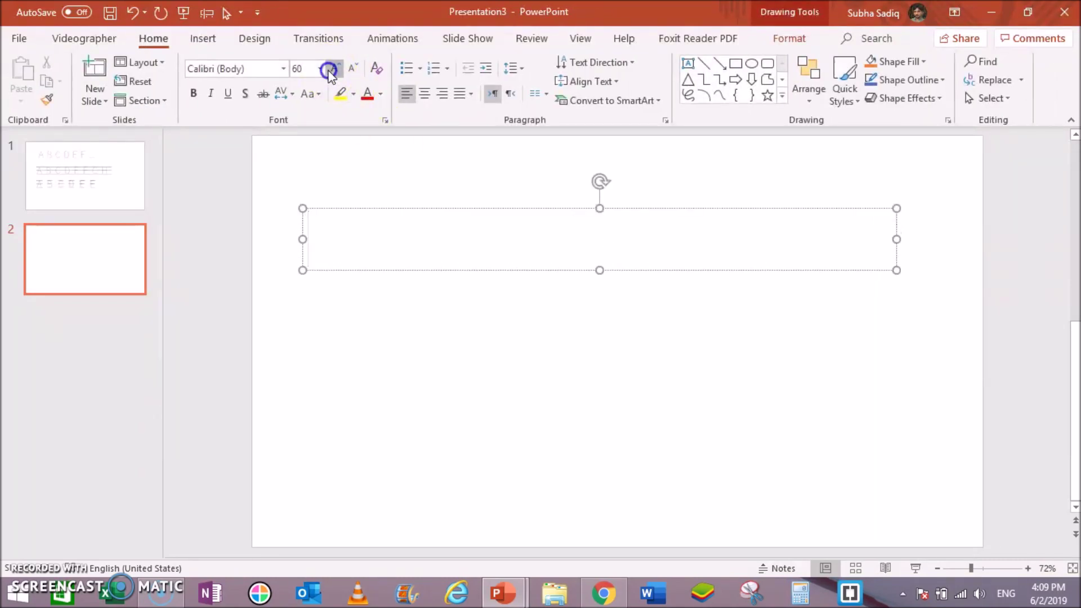
click(330, 70)
click(330, 70)
click(329, 69)
click(330, 70)
click(330, 70)
click(330, 69)
click(330, 69)
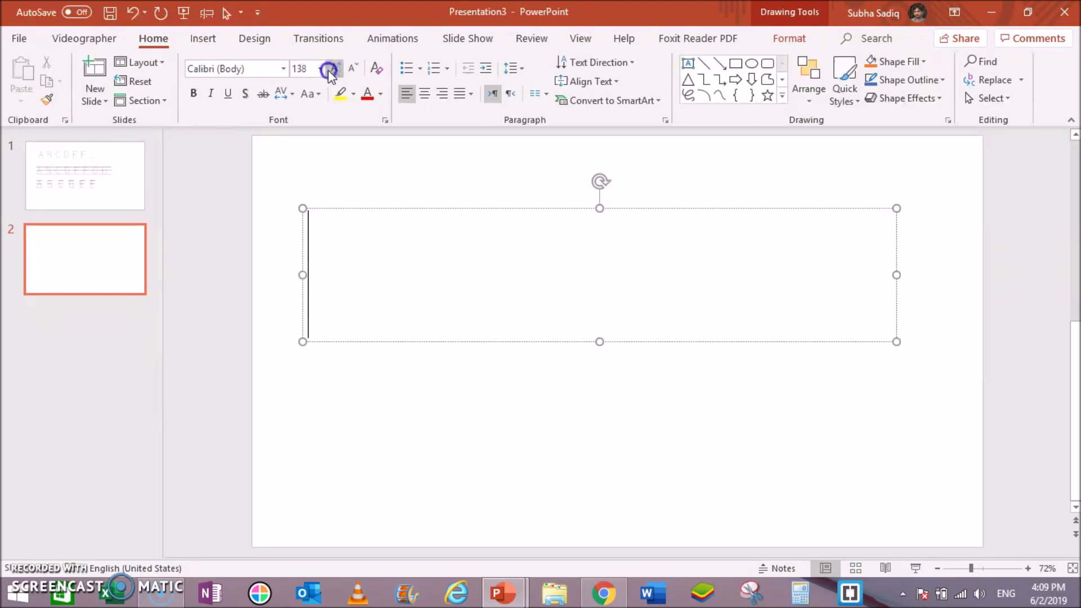
click(353, 68)
click(353, 69)
click(352, 68)
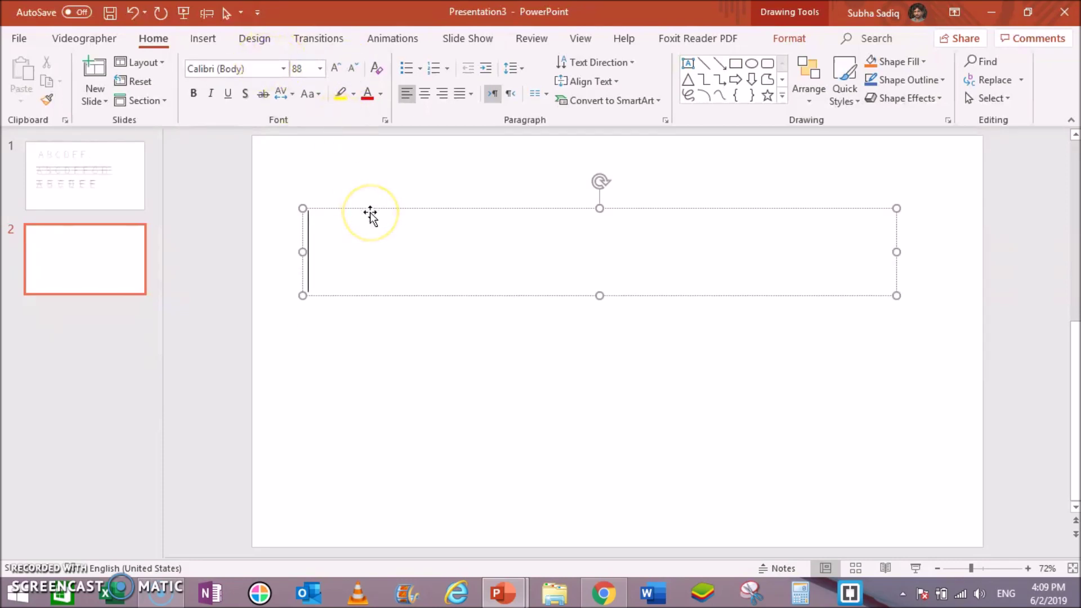
Type 'A B C D E F' in the box, fix the typo, and select the line.
text(A B C)
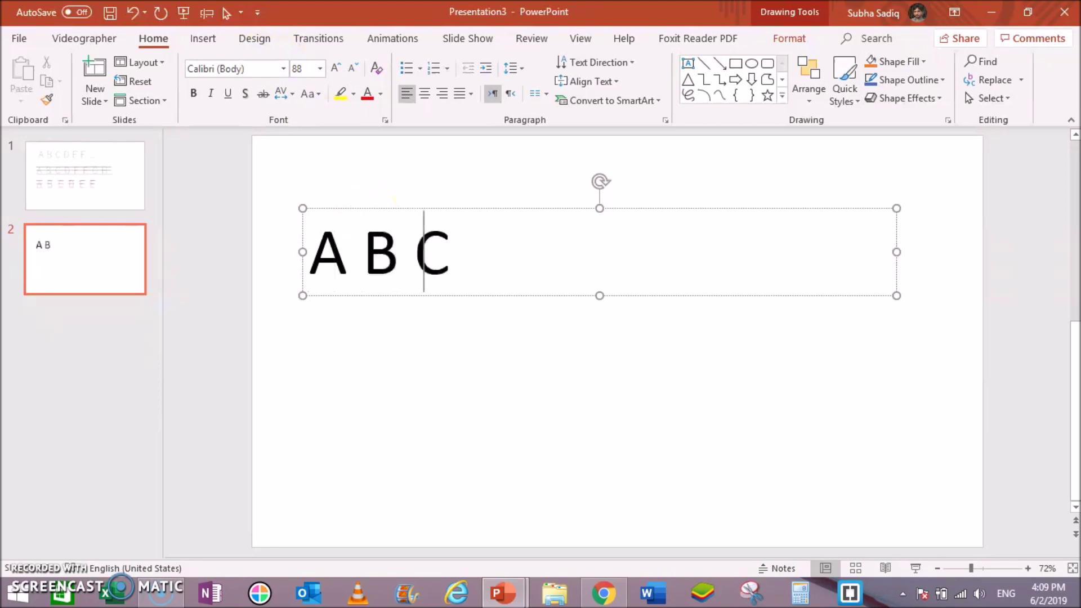
text( D E)
key(BackSpace)
text(D E F)
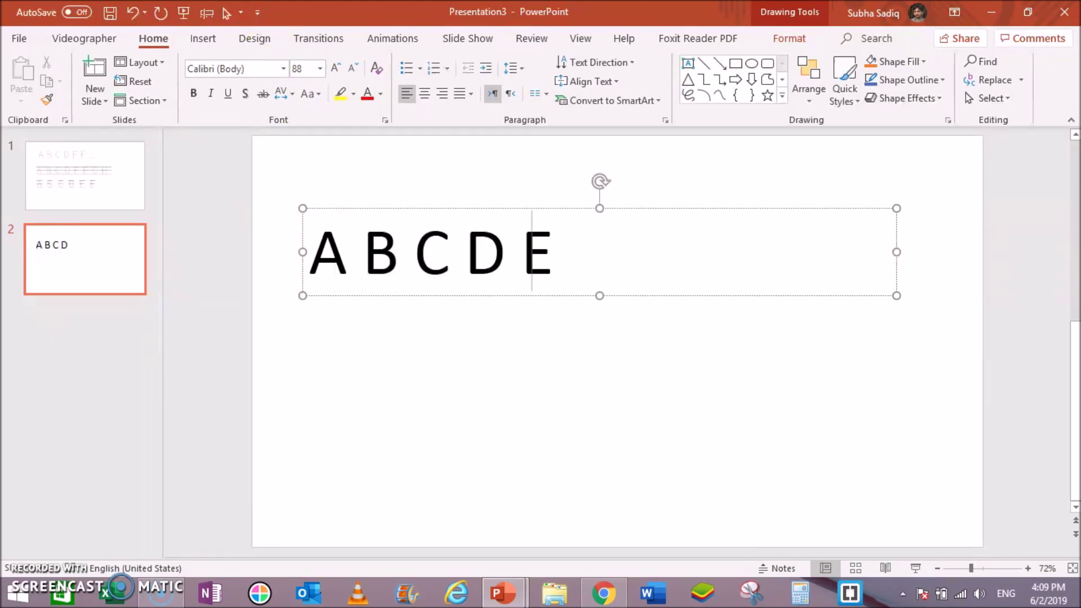
click(410, 259)
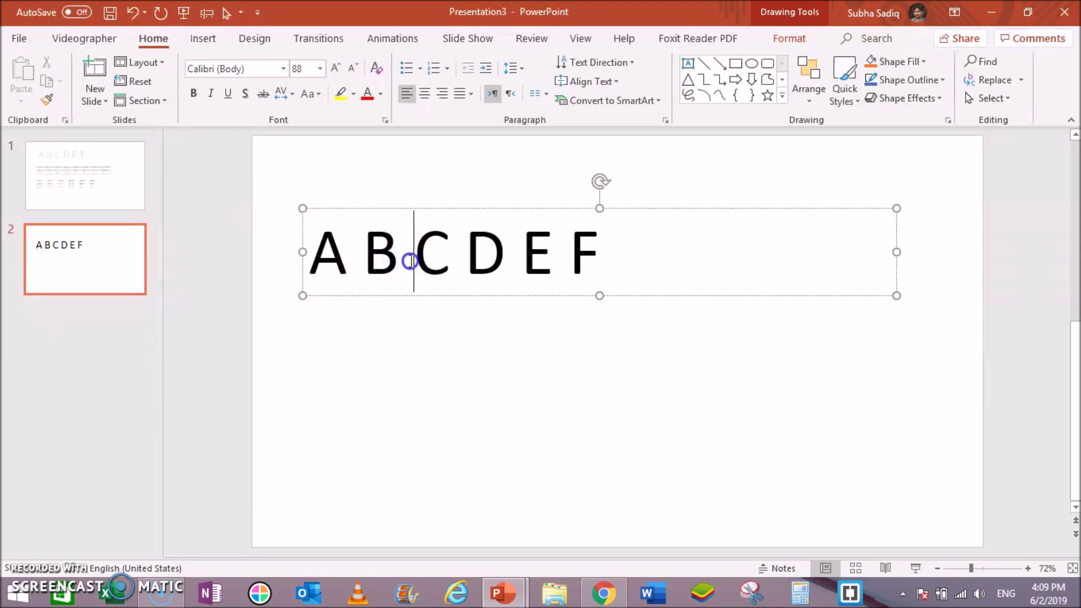
triple_click(411, 258)
Try the KG Primary Dots Lined font variants on slide 2's letters A–F.
click(284, 68)
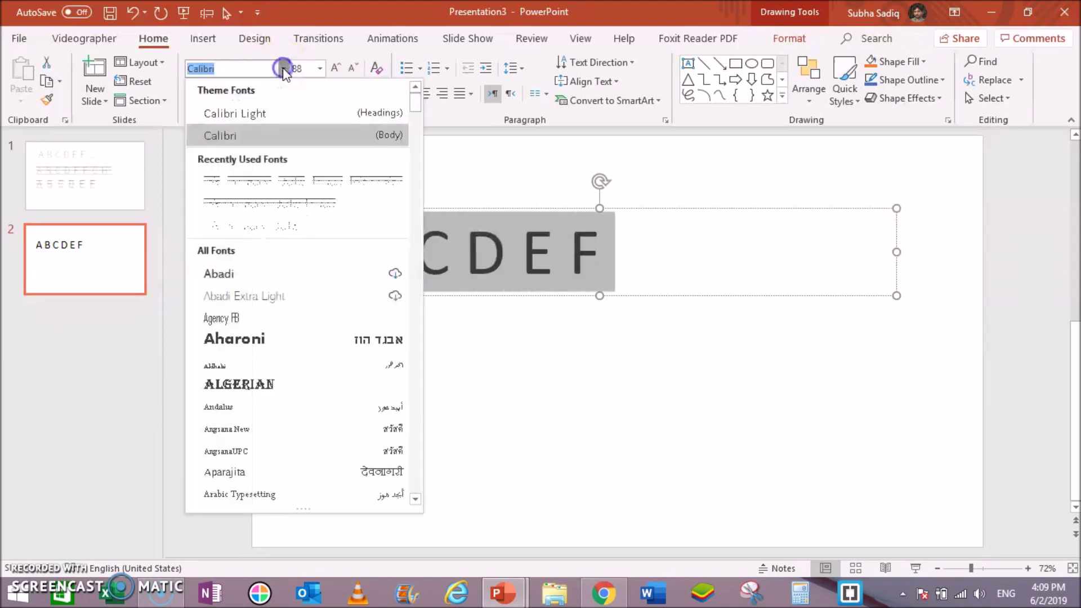
key(Down)
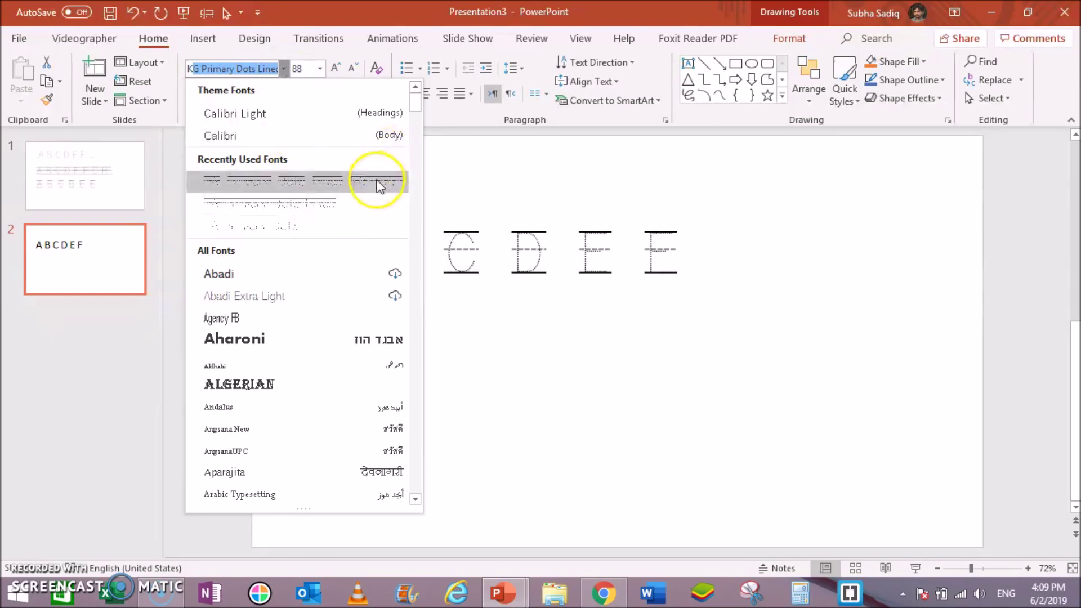
click(378, 181)
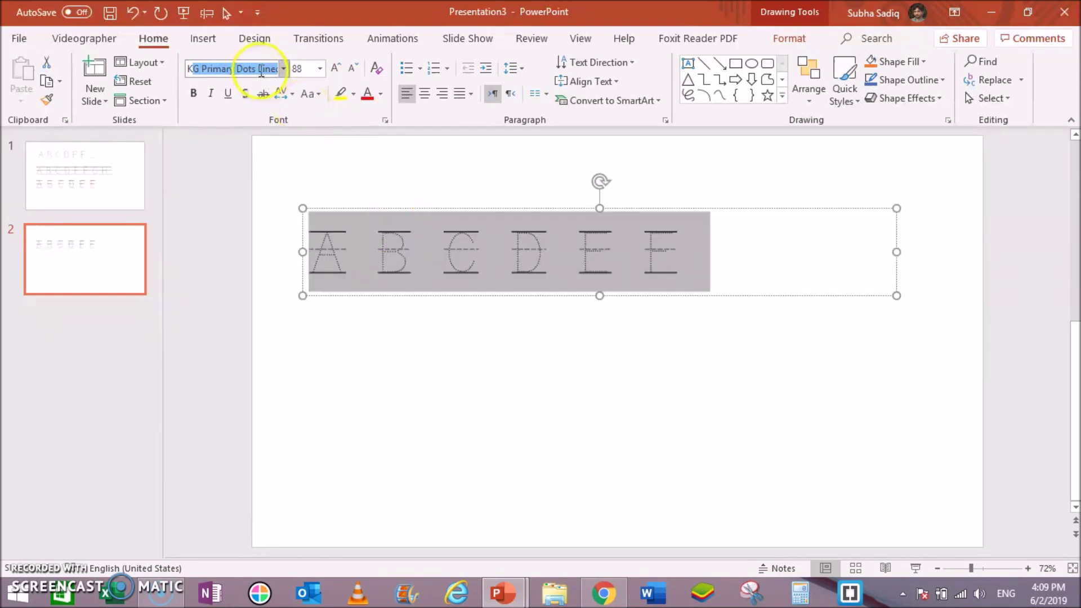
click(260, 69)
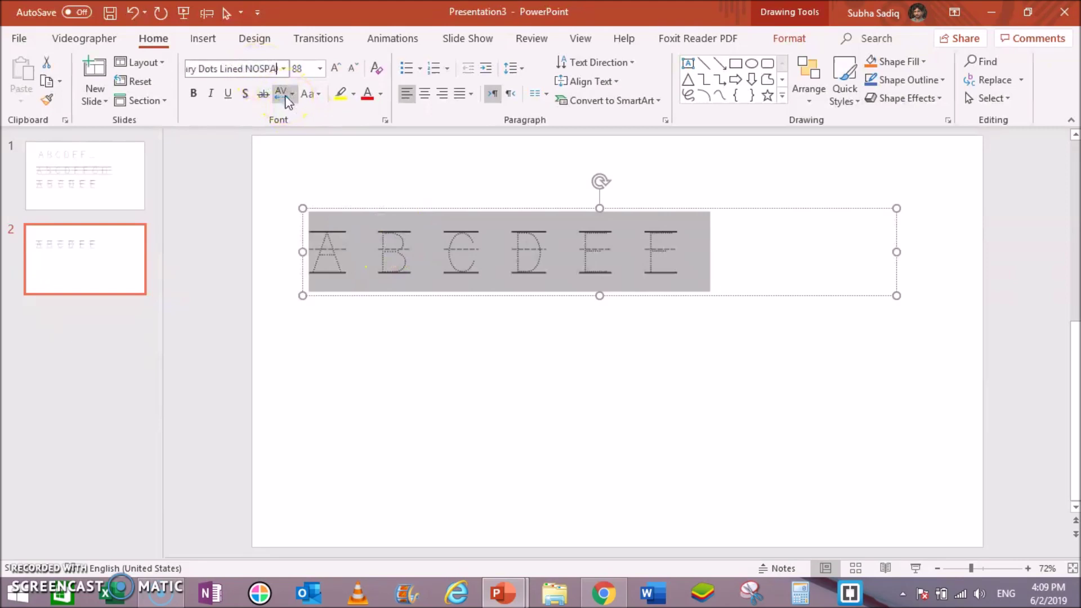
key(Right)
key(Right)
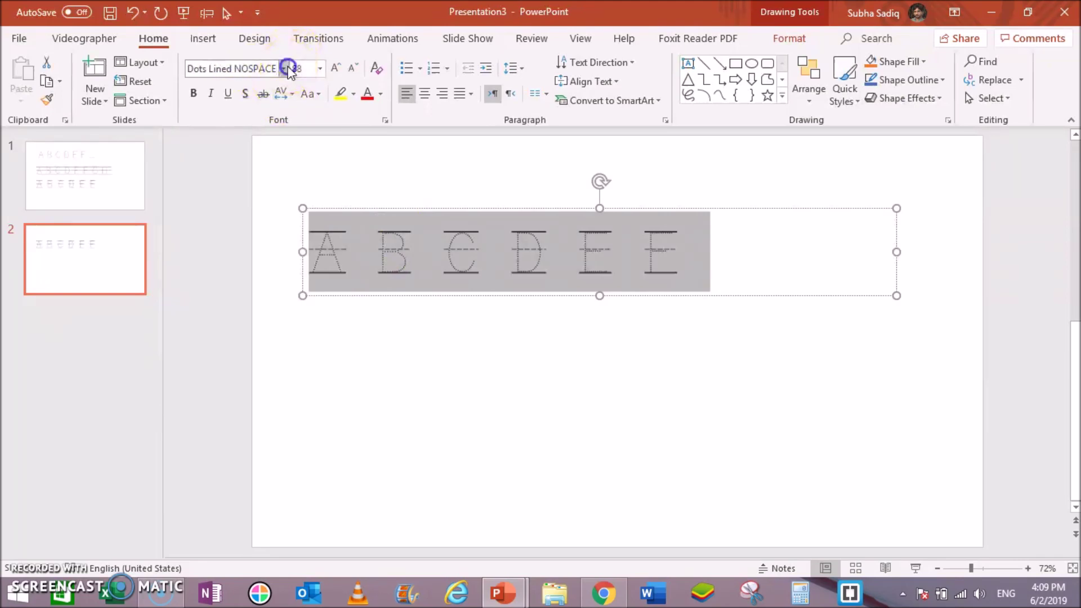
click(285, 68)
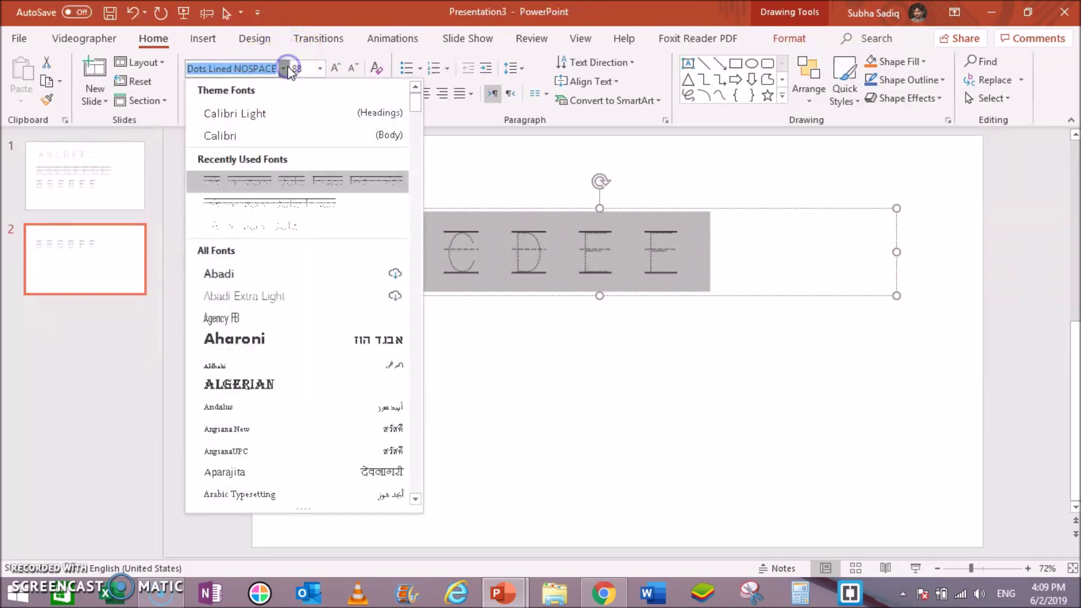
click(285, 205)
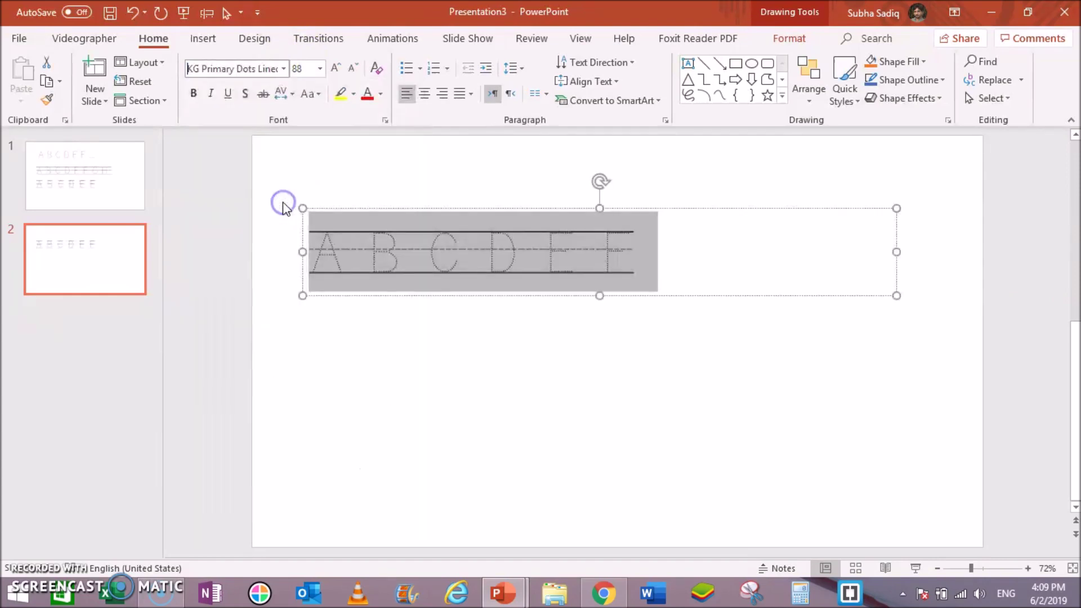
Set the letters to the plain KG Primary Dots font at size 88.
click(266, 70)
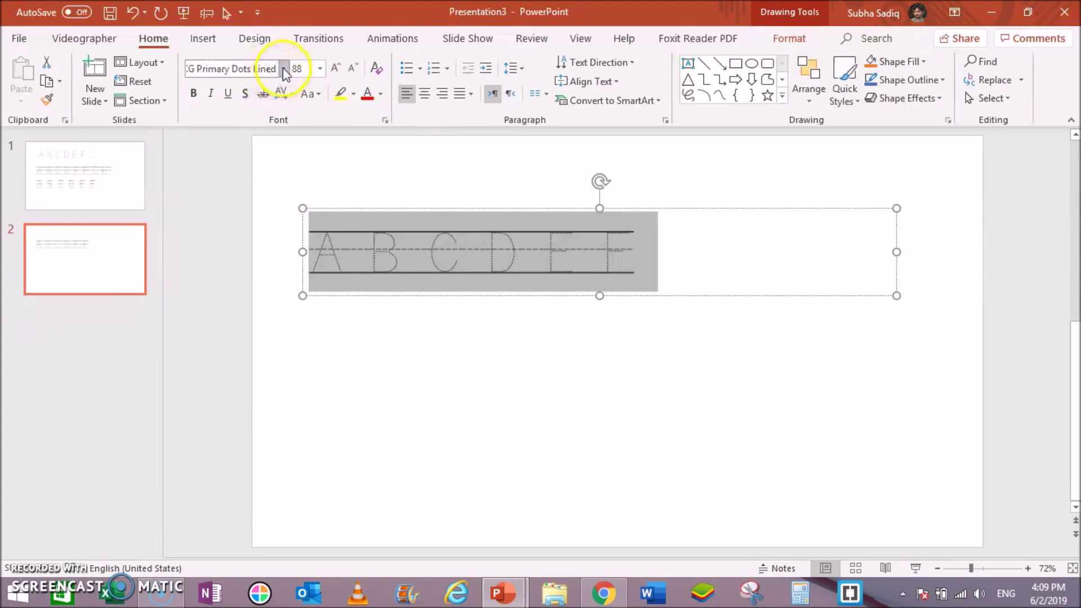
click(283, 68)
click(282, 223)
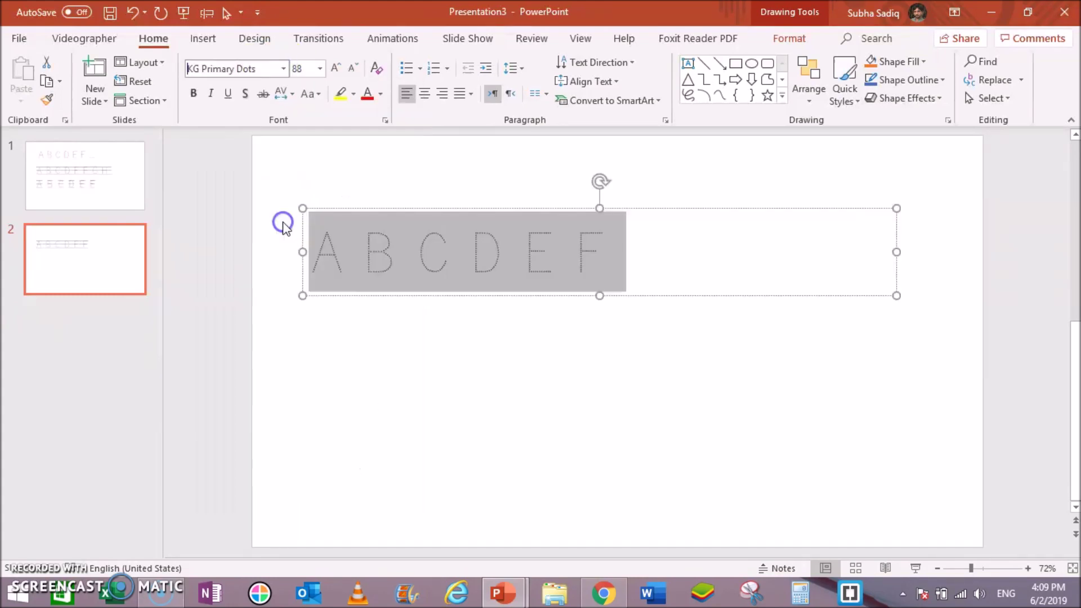
click(284, 69)
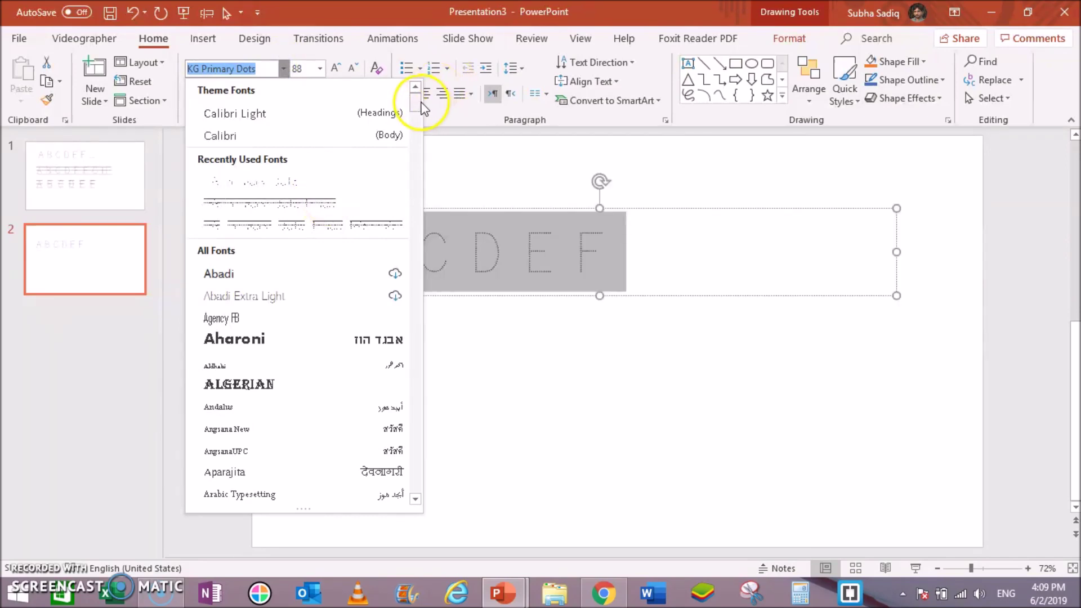
Apply a KG Primary Dots Lined variant so letters A–F sit on writing lines.
drag(418, 105, 412, 286)
scroll(336, 347, down, 7)
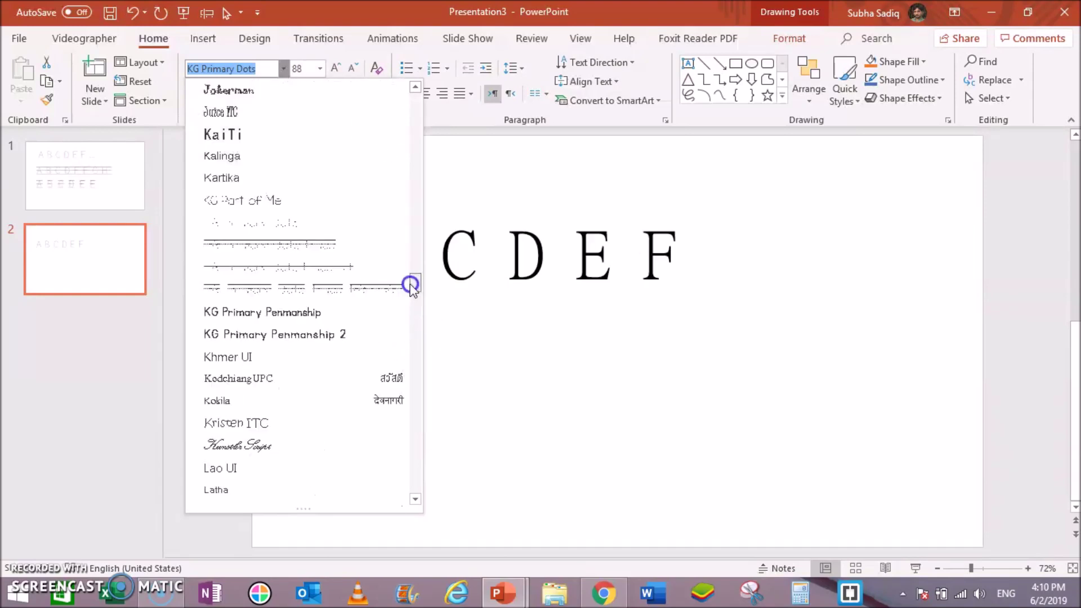
click(339, 268)
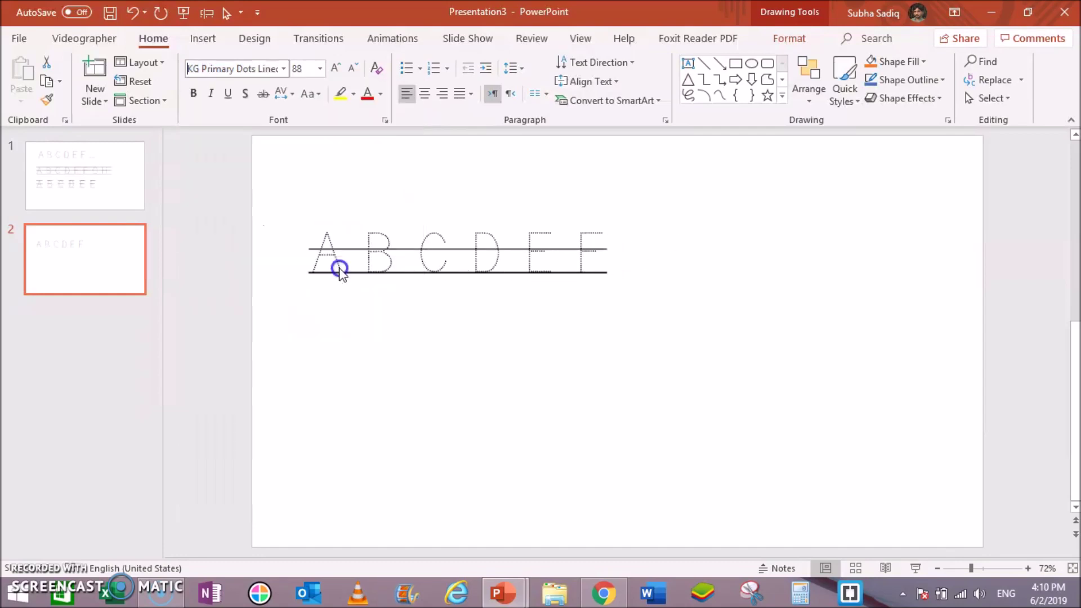
click(488, 377)
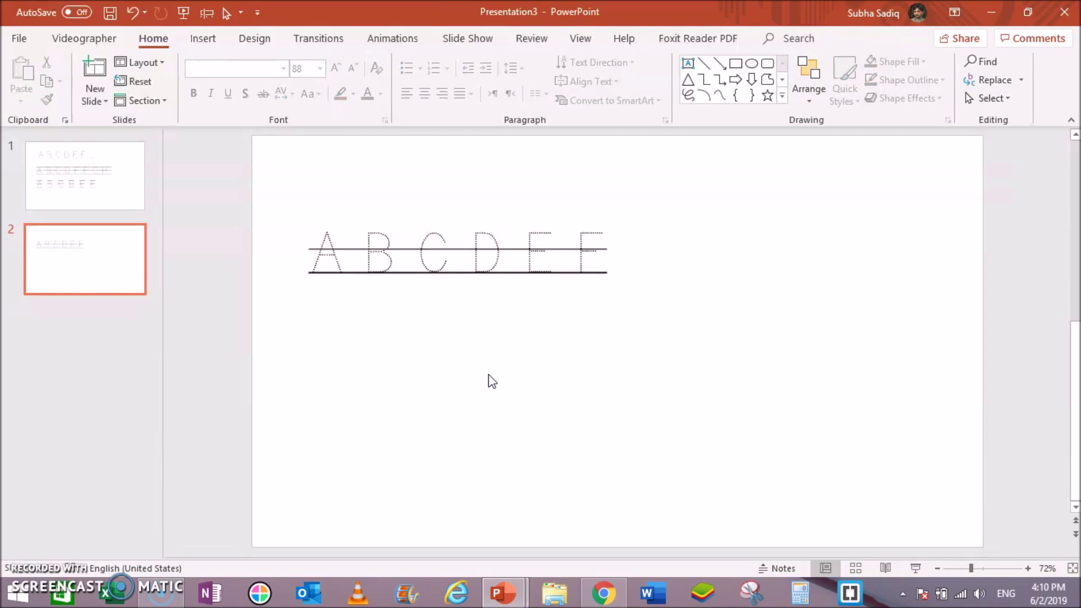
Return to slide 1 and check the font used in each of its three letter rows.
triple_click(394, 248)
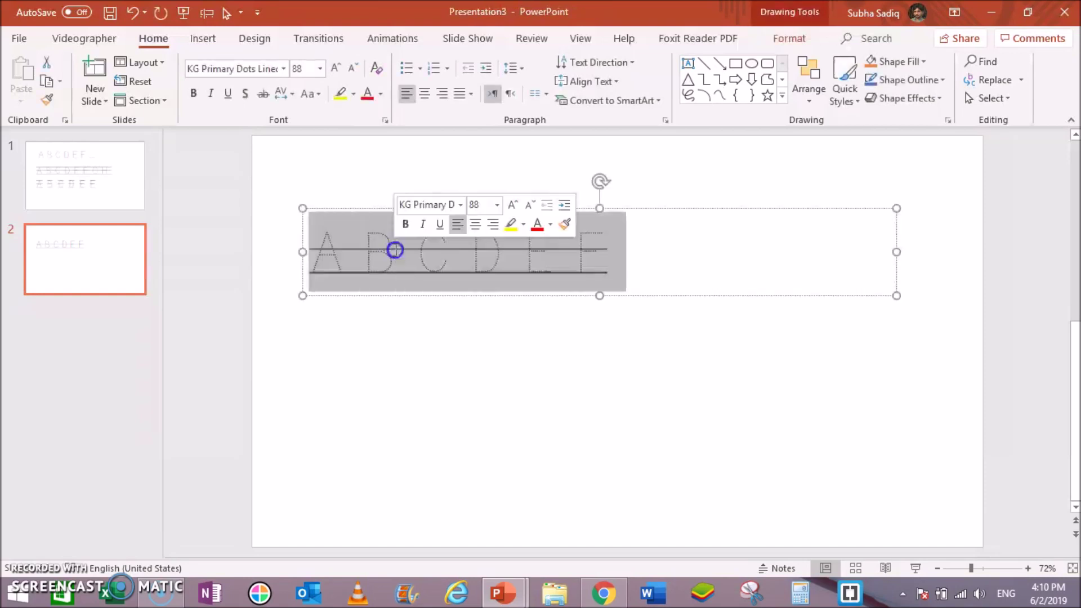
click(395, 248)
click(121, 192)
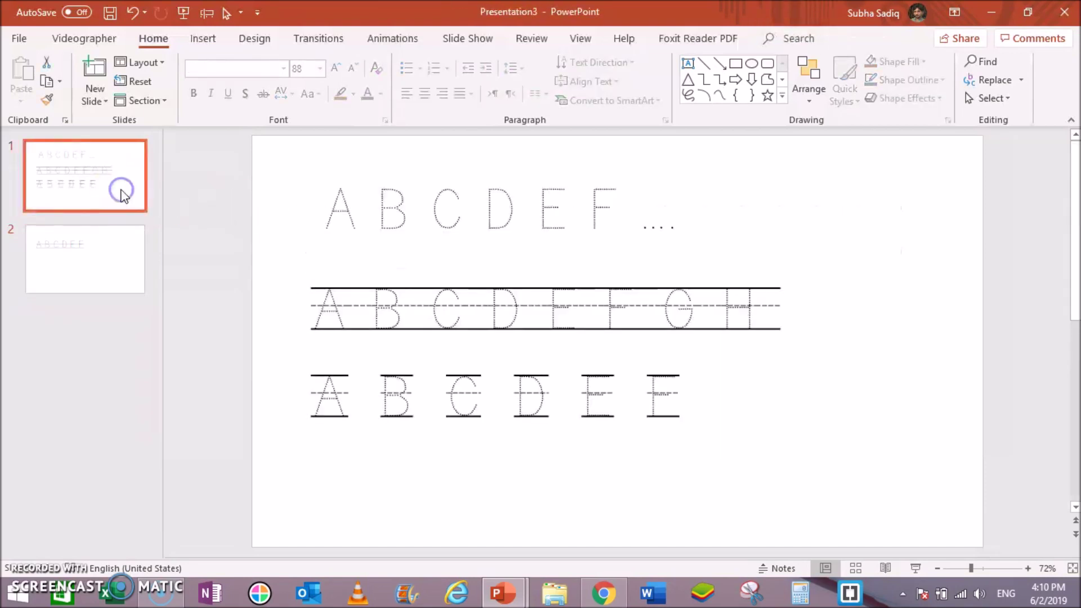
triple_click(404, 216)
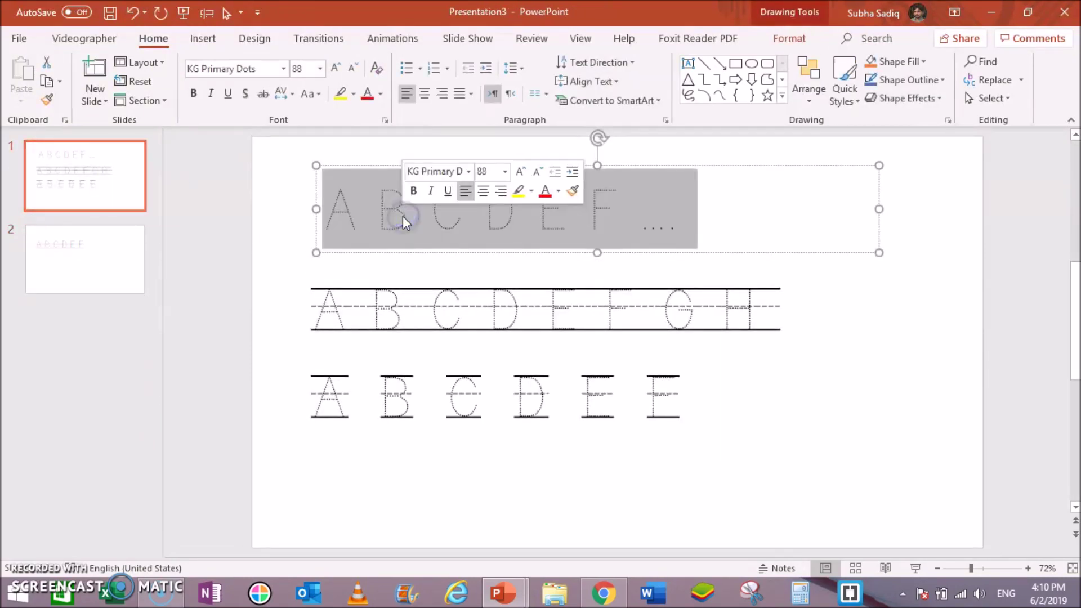
click(395, 297)
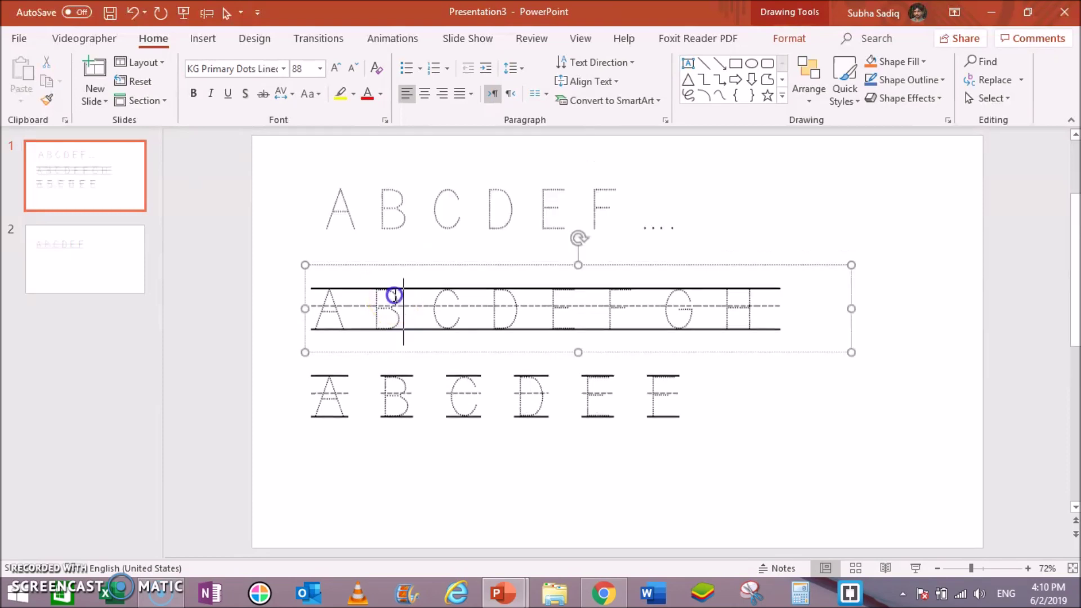
click(388, 386)
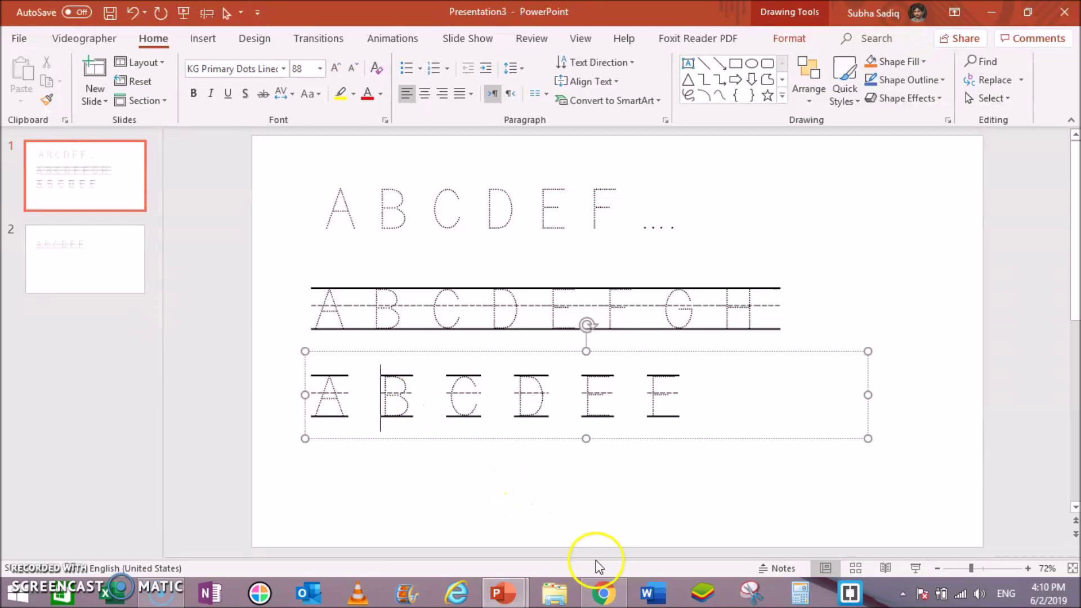
click(605, 594)
From the KG Primary Dots Lined Font page, open the $5.00 Font License- SINGLE FONT page in a new tab.
click(270, 13)
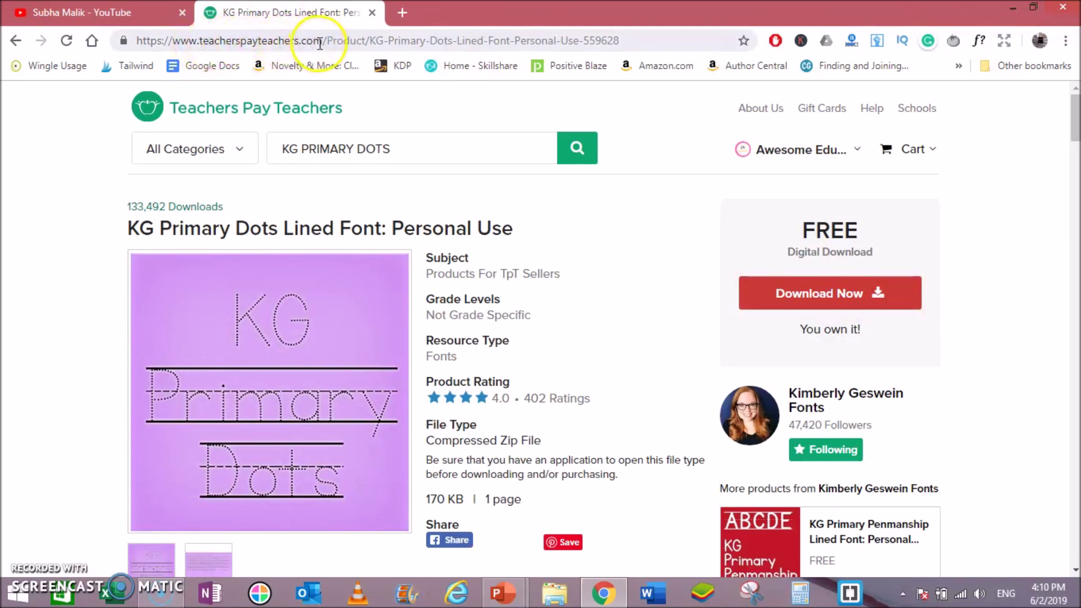
click(371, 145)
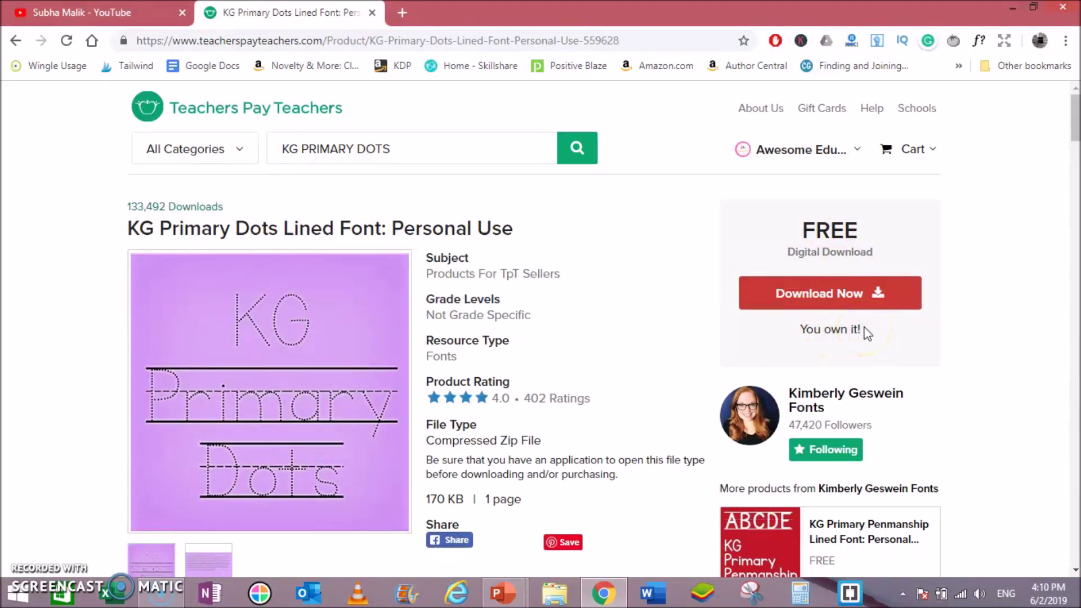
drag(1076, 113, 1075, 180)
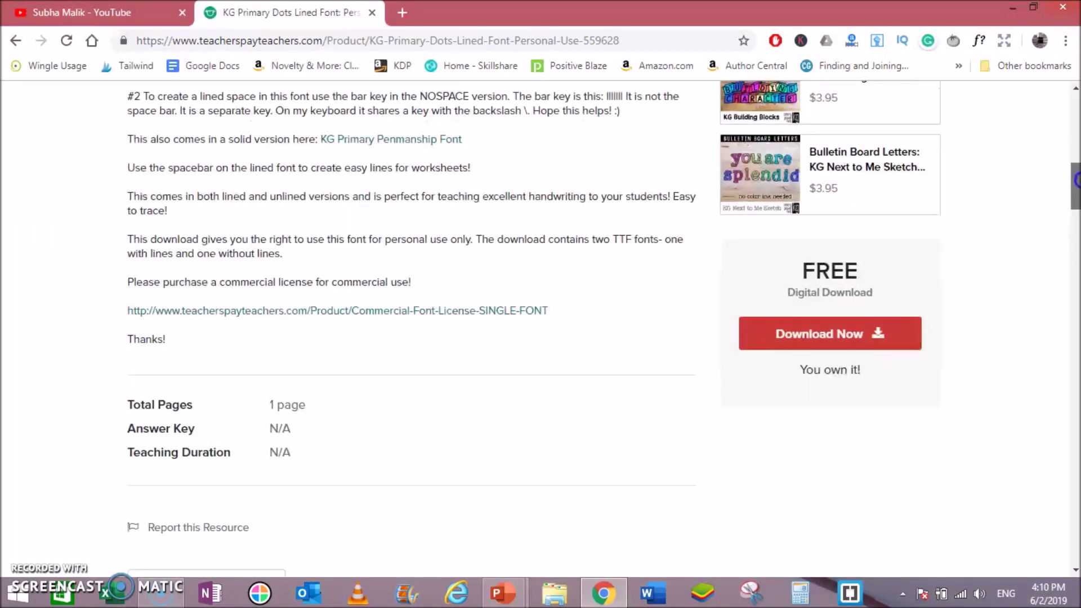
right_click(447, 313)
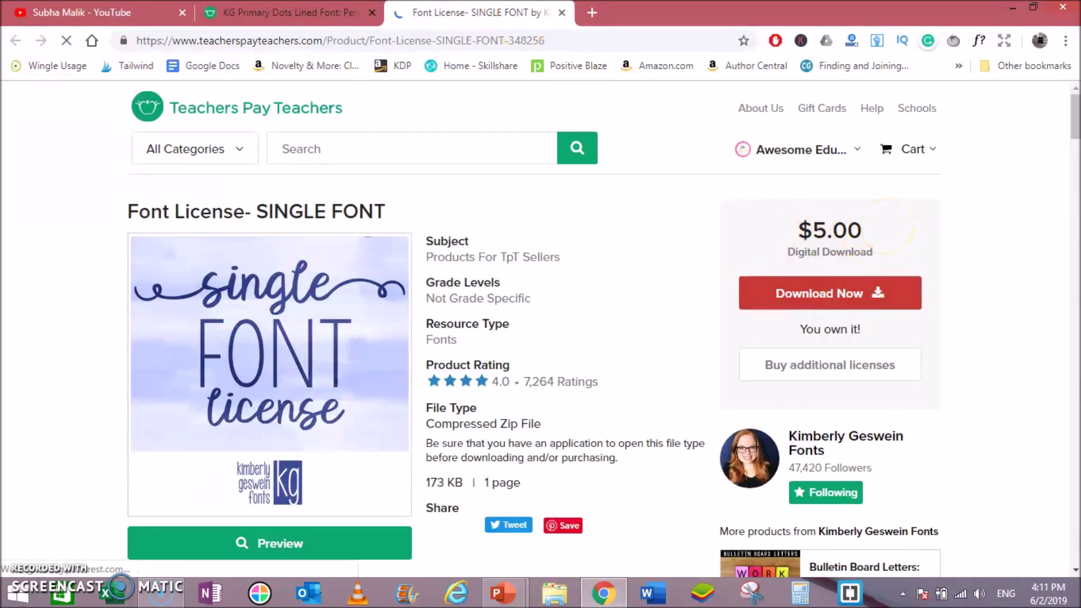
click(290, 12)
click(441, 13)
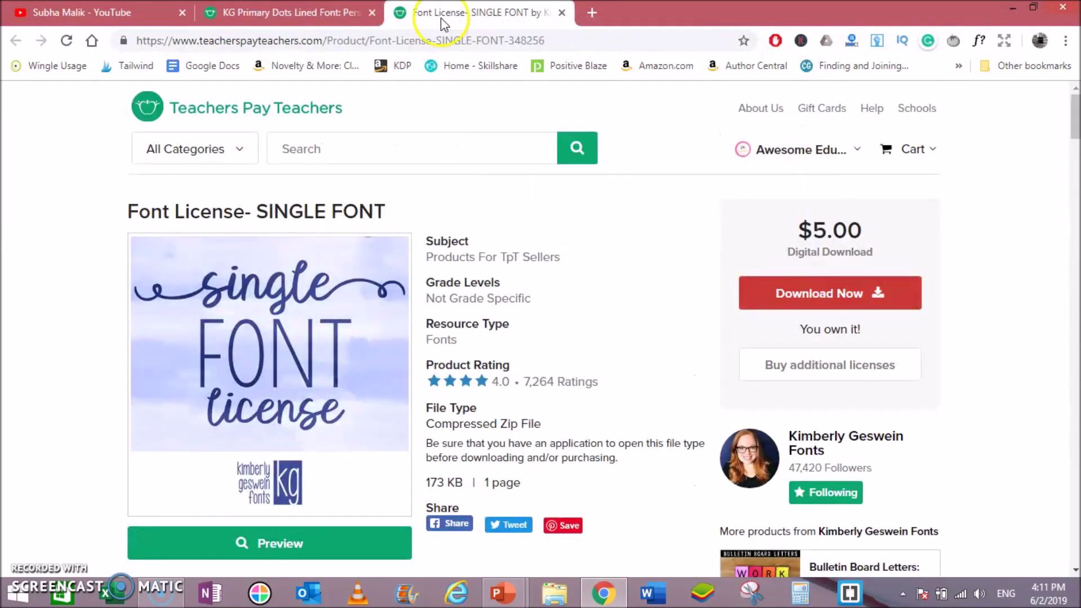
click(503, 592)
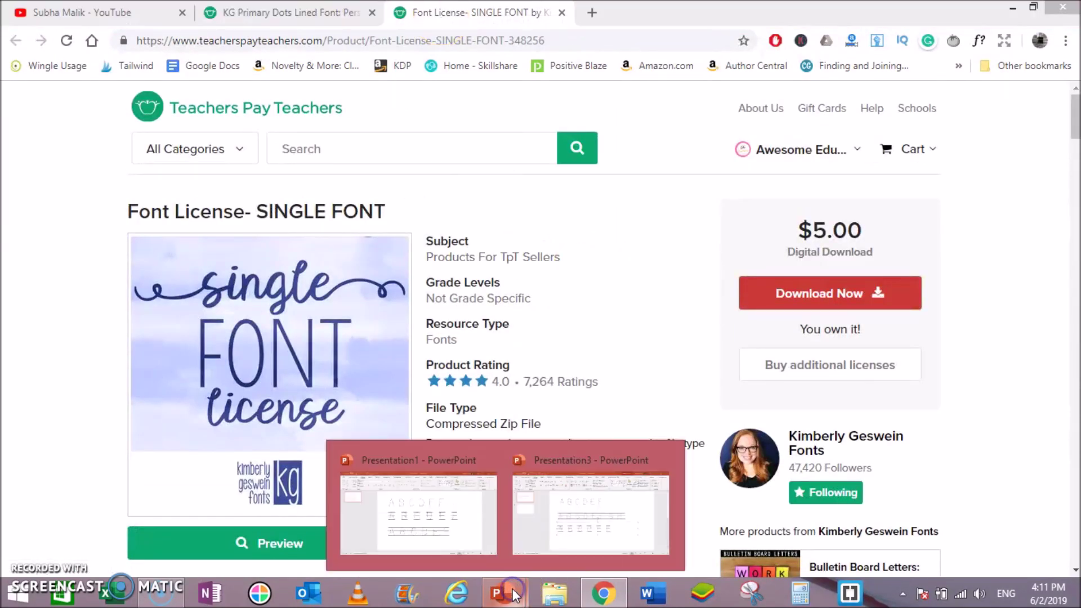
Bring the Presentation3 window back to the front from the PowerPoint taskbar previews.
click(553, 531)
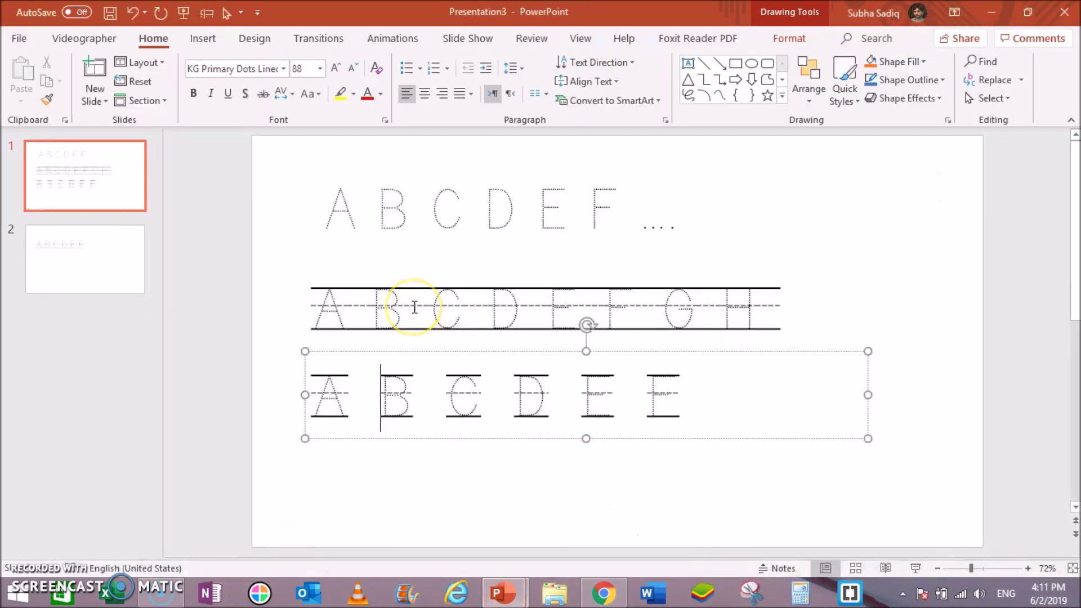